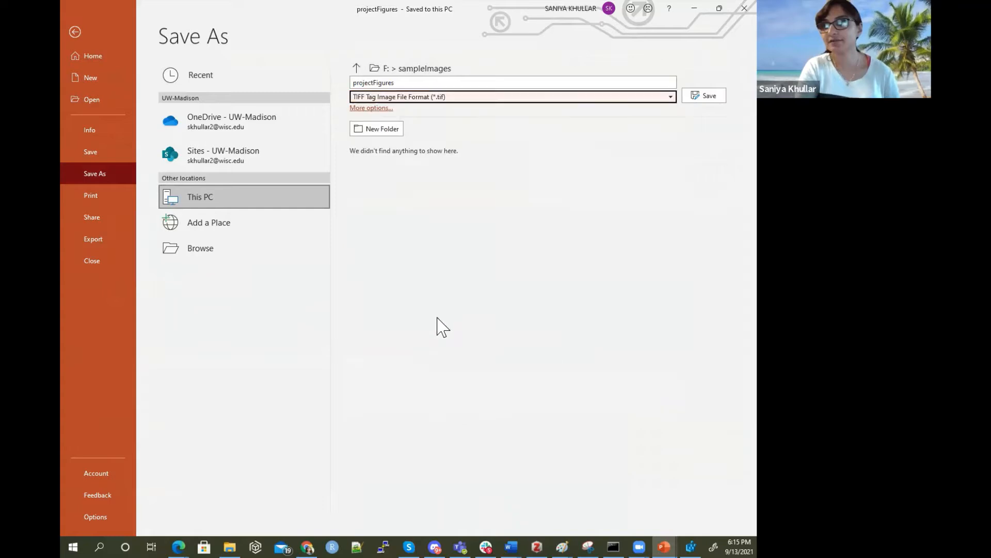
Export all slides of projectFigures as TIFF images into the sampleImages folder.
click(717, 95)
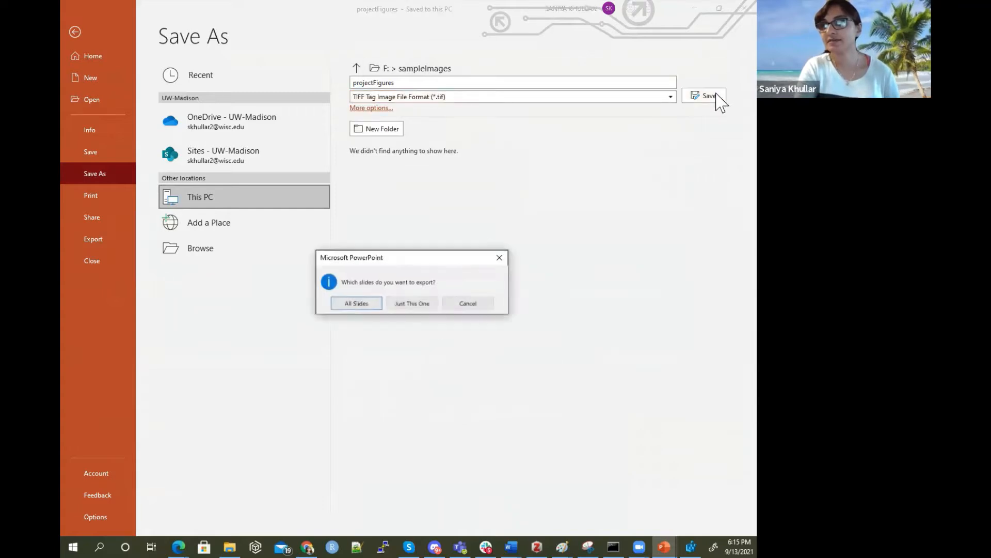
click(360, 303)
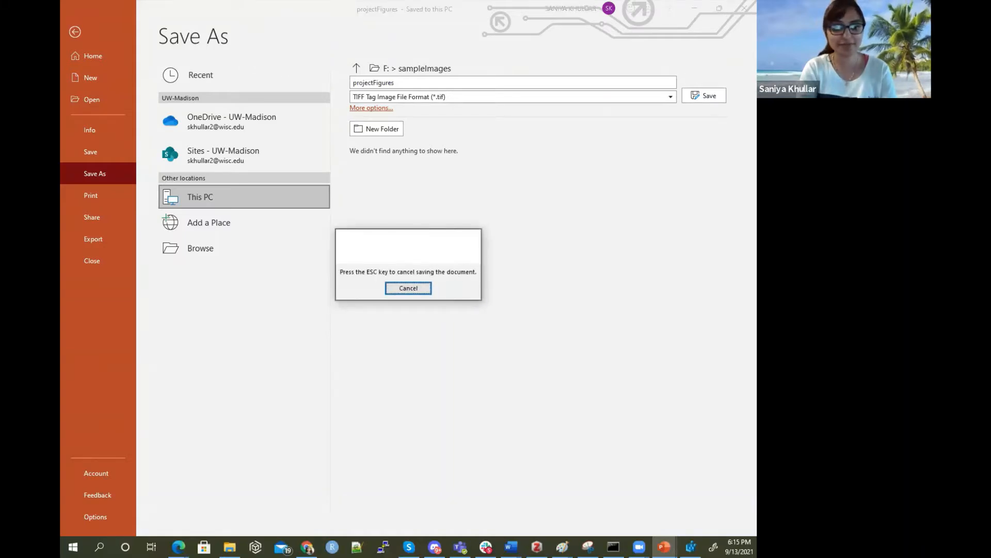
key(alt+Tab)
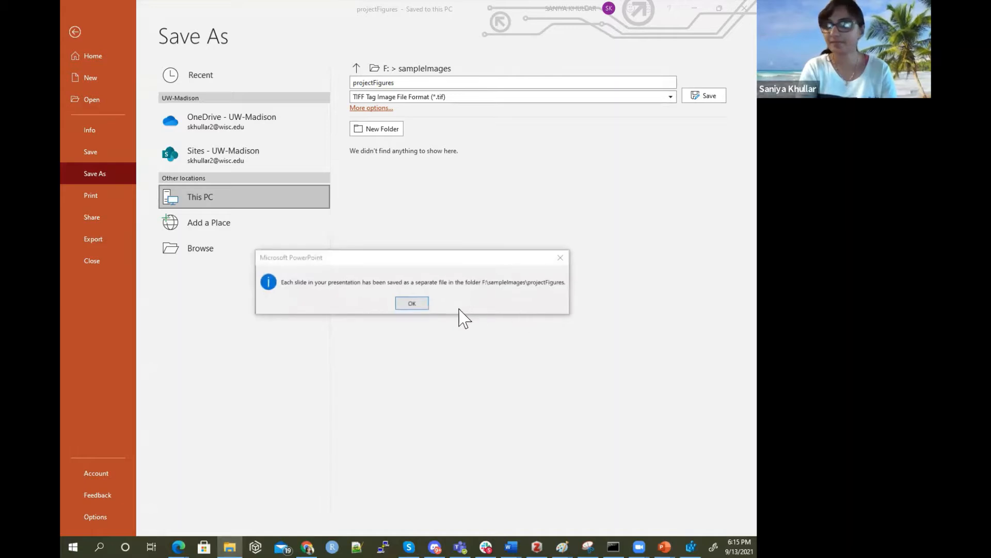
click(411, 303)
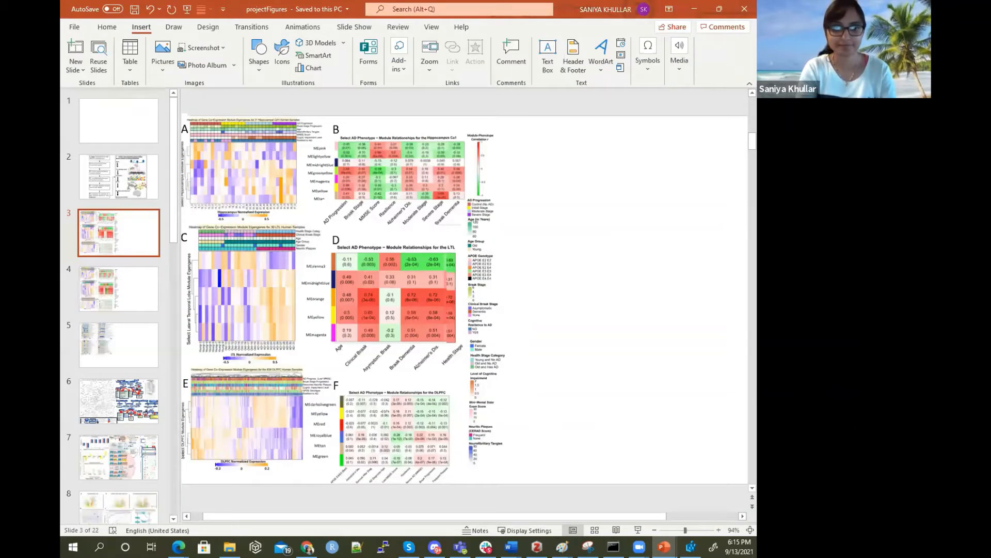
Open the exported Slide3 image from the projectFigures folder in Paint.
key(super+e)
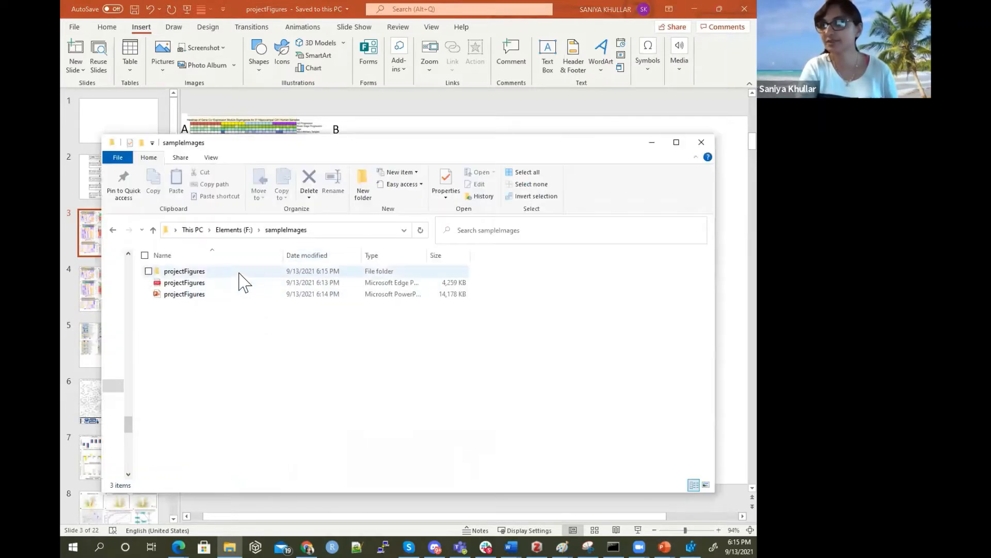
double_click(239, 274)
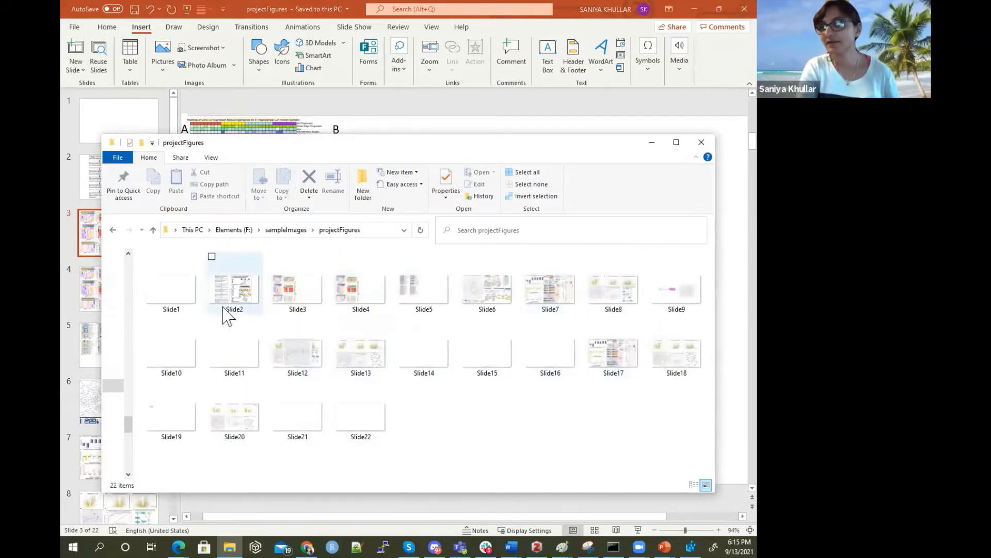
click(287, 299)
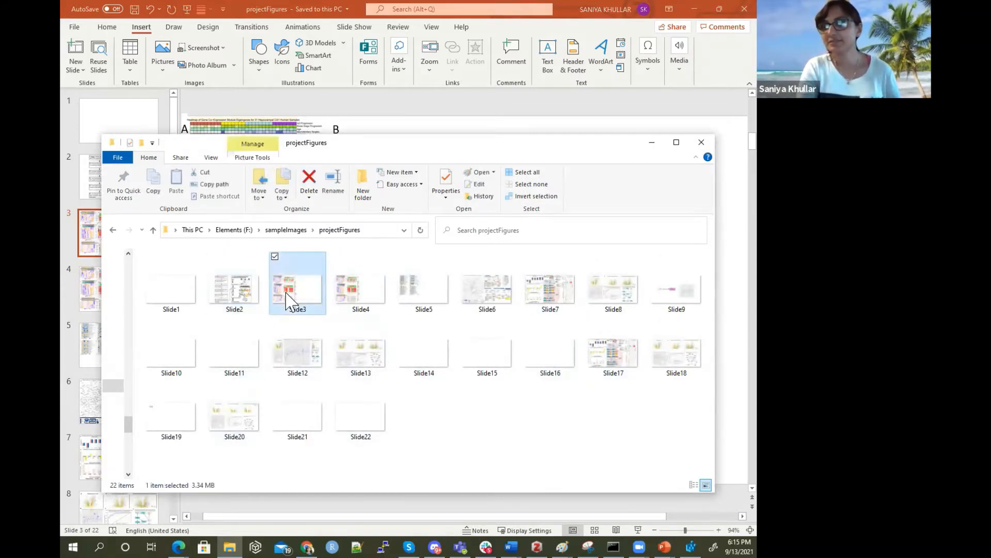
right_click(287, 299)
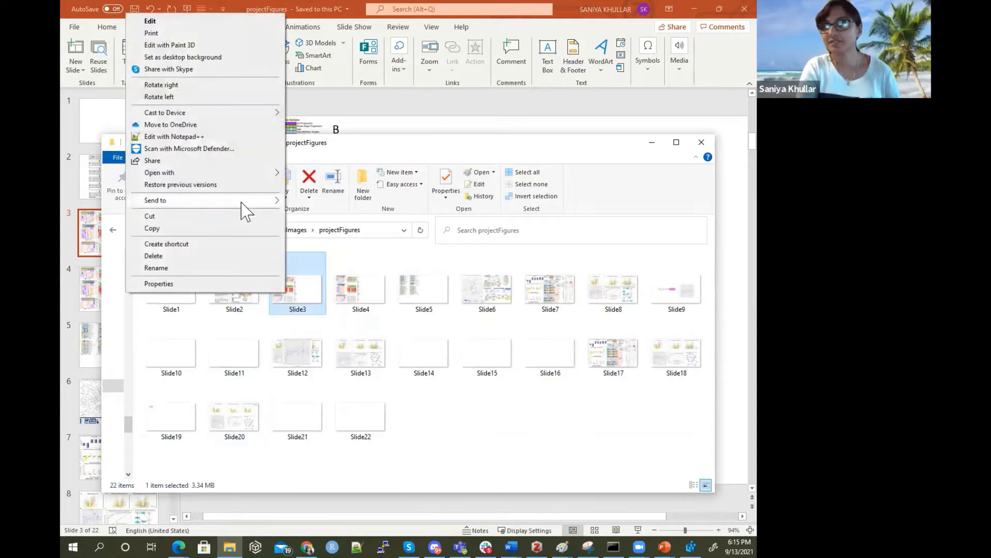
mouse_move(269, 172)
click(321, 177)
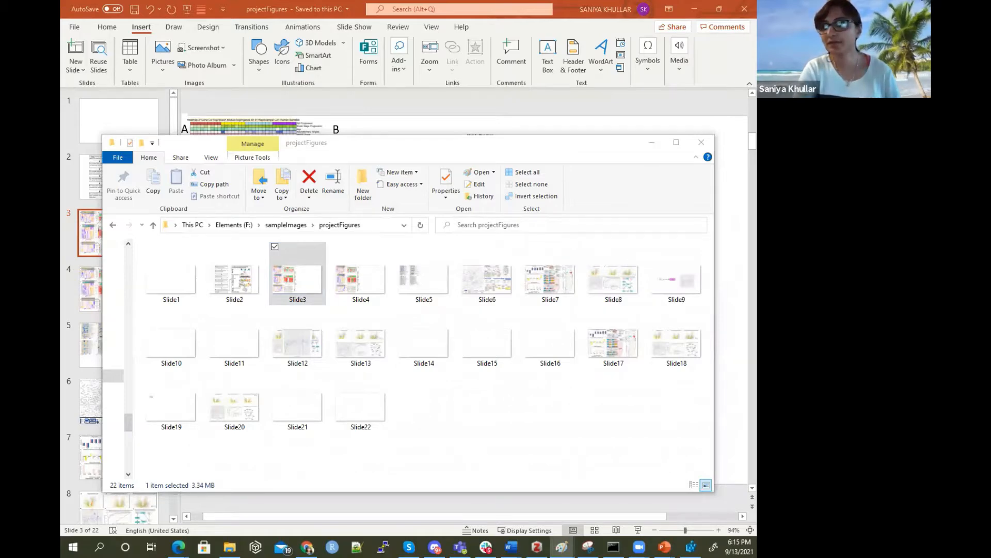
Inspect the sharpness of the labels and numbers across panels A and D of the Slide3 image at 400% zoom.
scroll(332, 213, up, 5)
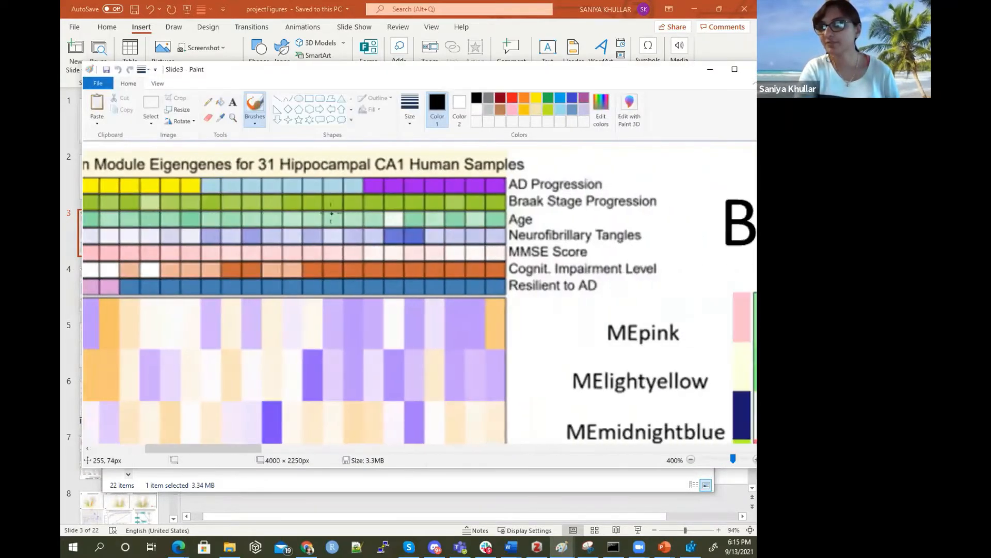
scroll(332, 213, right, 6)
scroll(331, 213, down, 3)
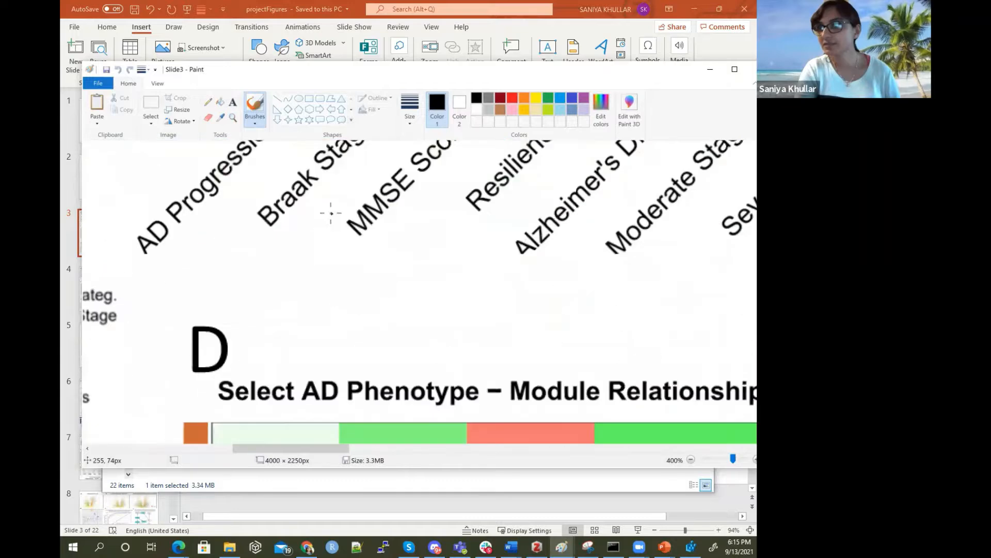
scroll(332, 212, down, 4)
scroll(331, 212, down, 5)
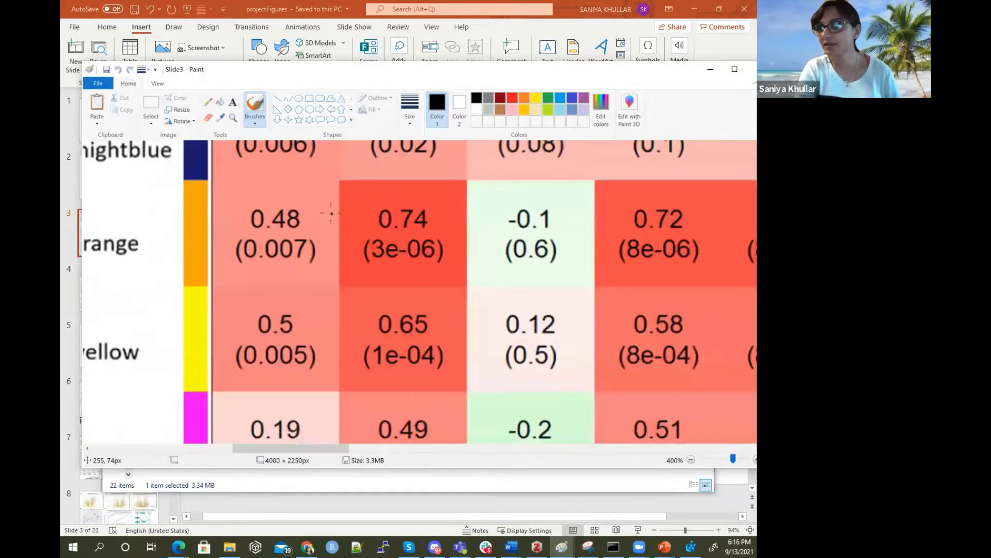
scroll(331, 213, left, 3)
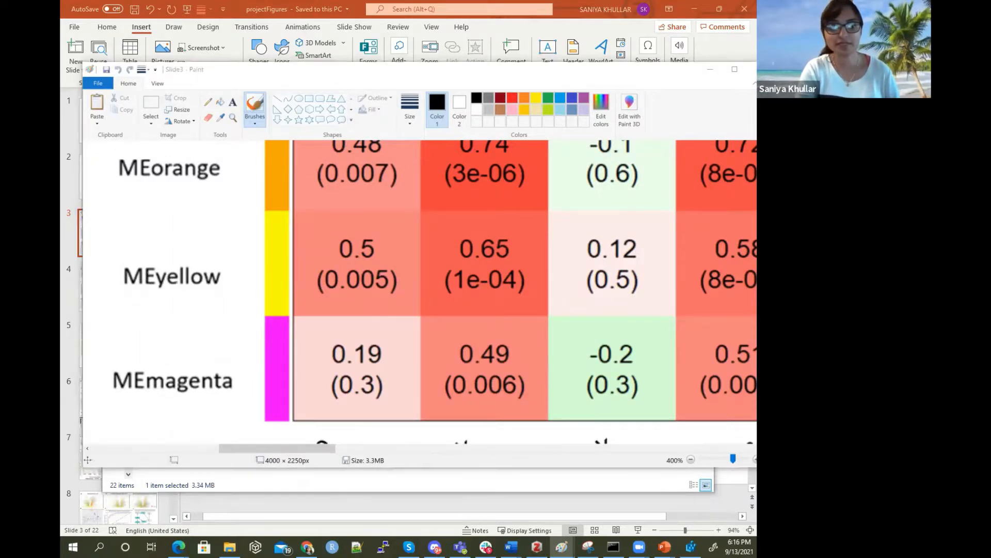
Switch to projectFigures.pdf in Edge and examine the enlarged panel D heatmap on page 4 for comparison.
click(178, 546)
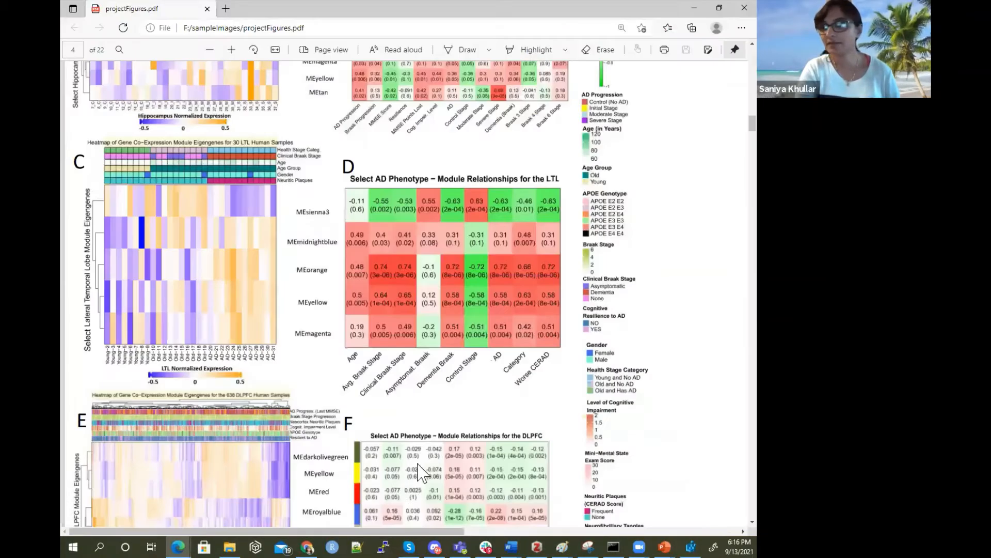
scroll(396, 324, up, 5)
scroll(393, 308, up, 1)
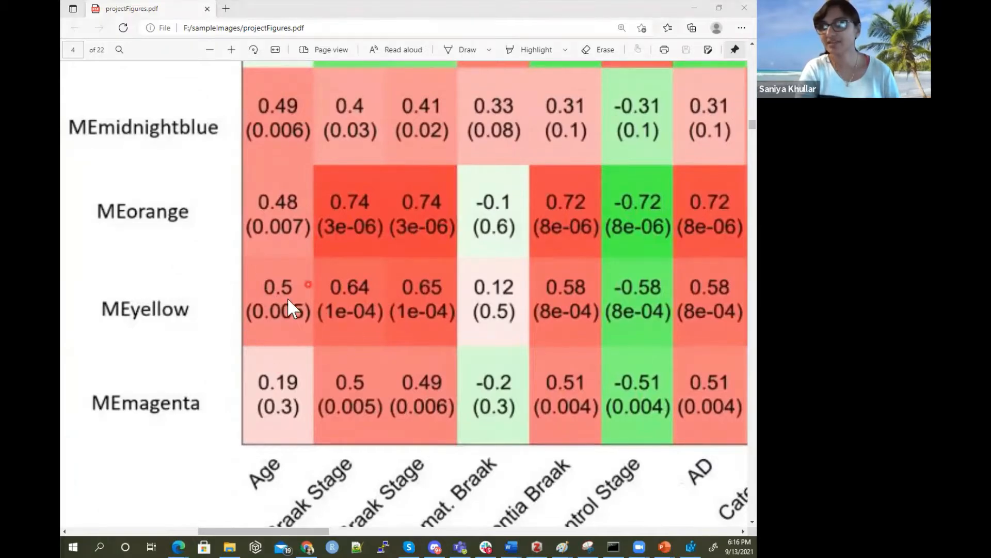
click(358, 11)
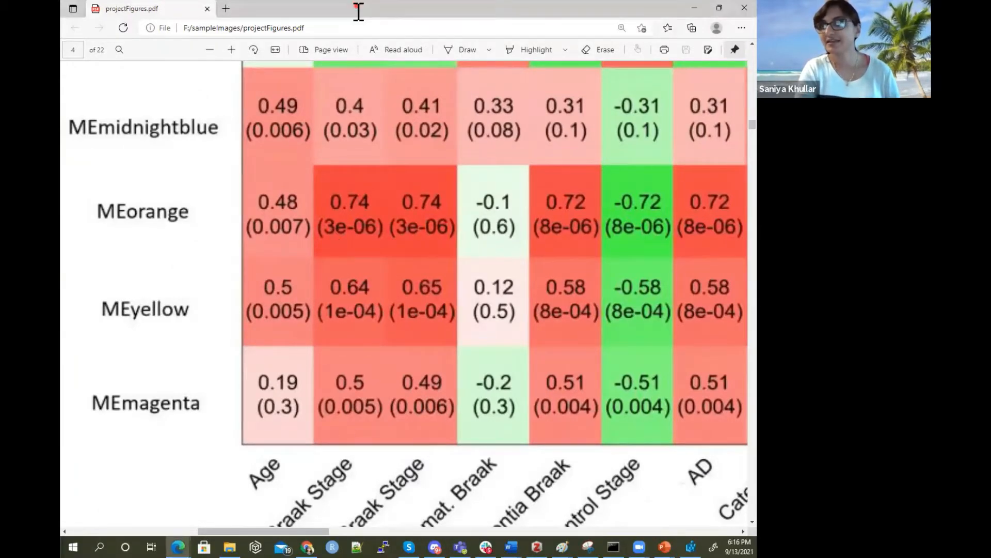
click(694, 8)
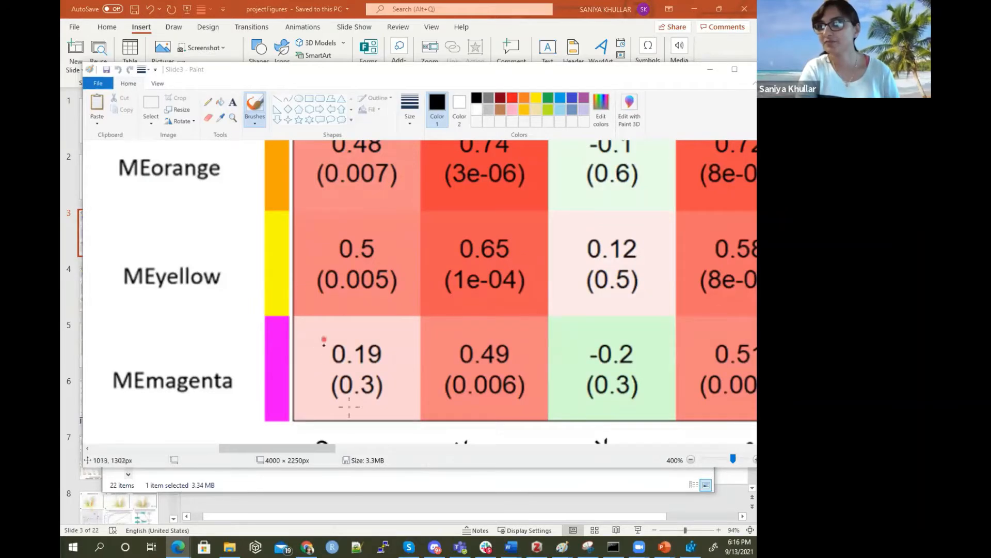
Erase the "Health Stage" axis label under the panel D heatmap in the Slide3 image.
scroll(315, 296, down, 3)
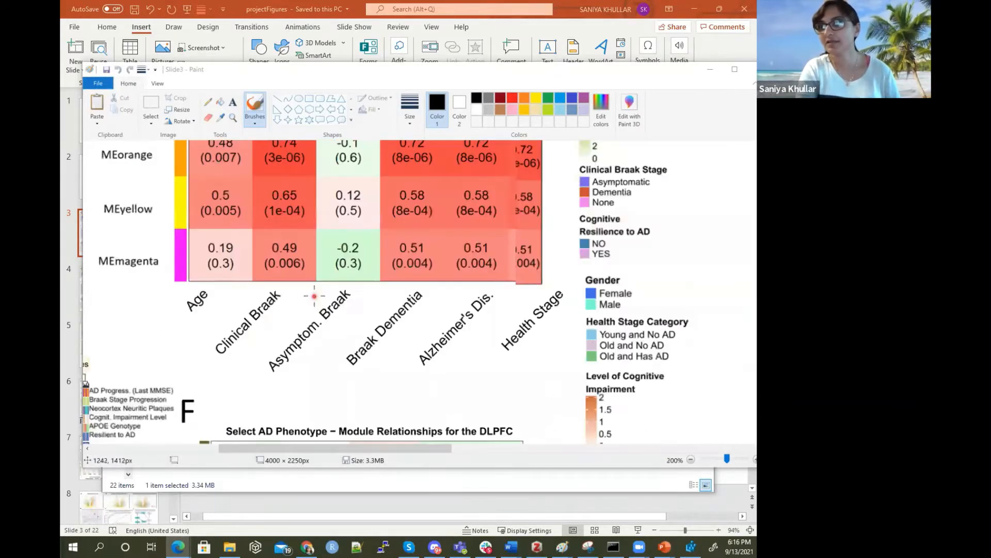
scroll(315, 296, up, 3)
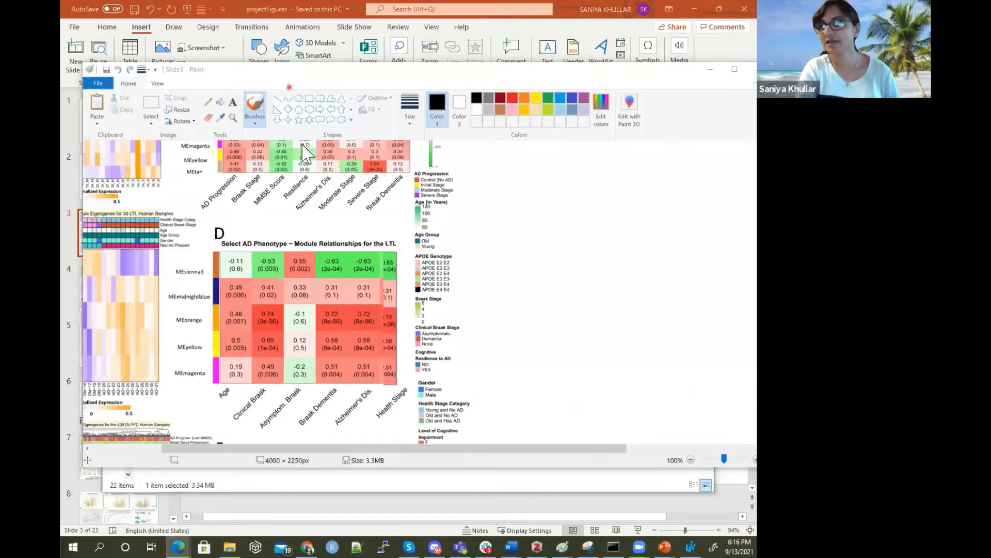
click(149, 109)
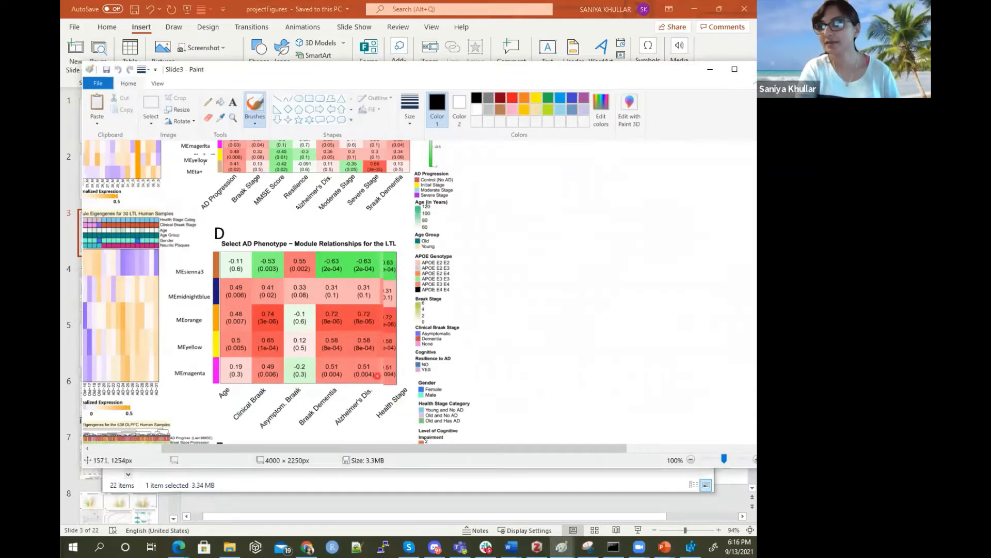
click(155, 103)
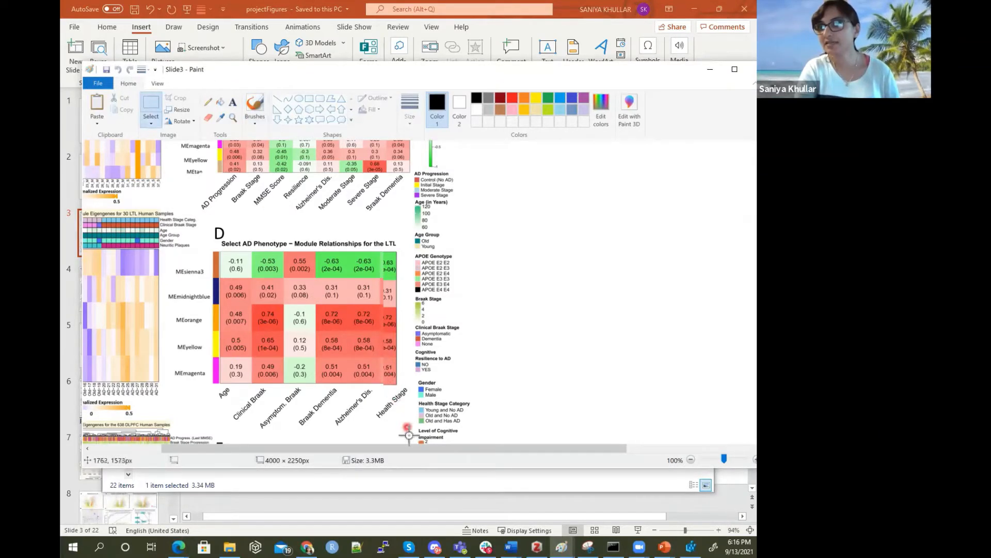
mouse_move(411, 432)
mouse_down()
mouse_move(383, 382)
mouse_move(363, 381)
mouse_move(369, 386)
mouse_up()
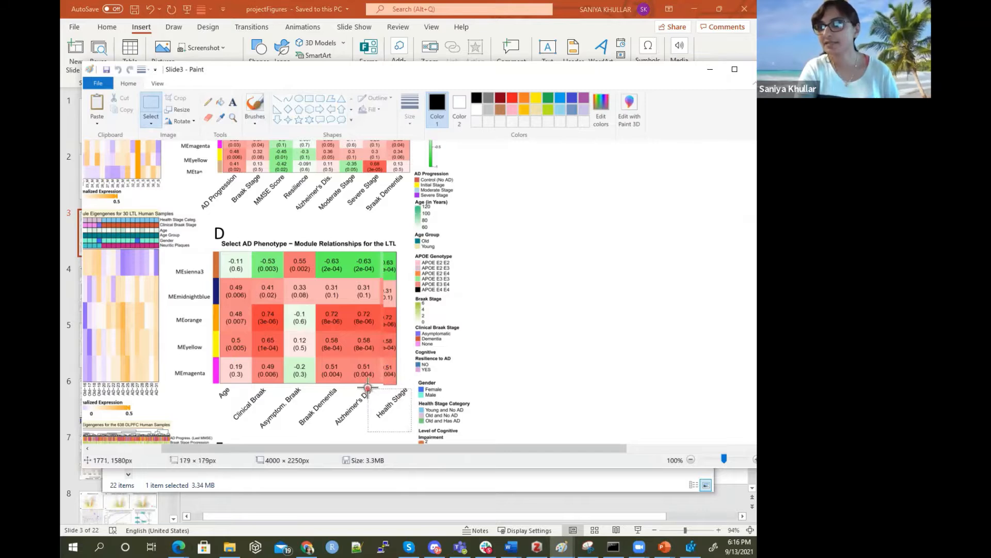
key(Delete)
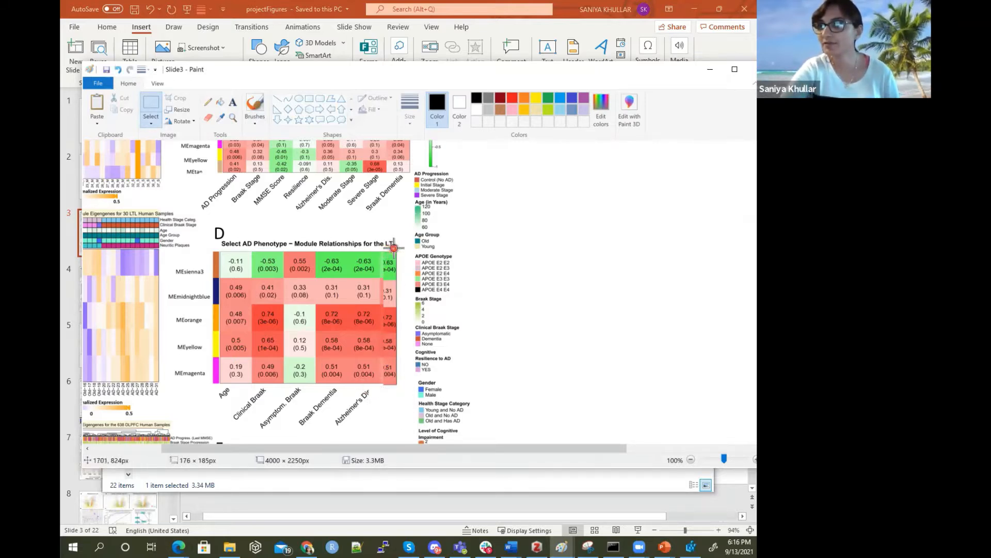
Select a narrow blank strip about 26 × 577 px beside the panel D heatmap and shift it left to separate the cut-off last column.
drag(395, 251, 401, 388)
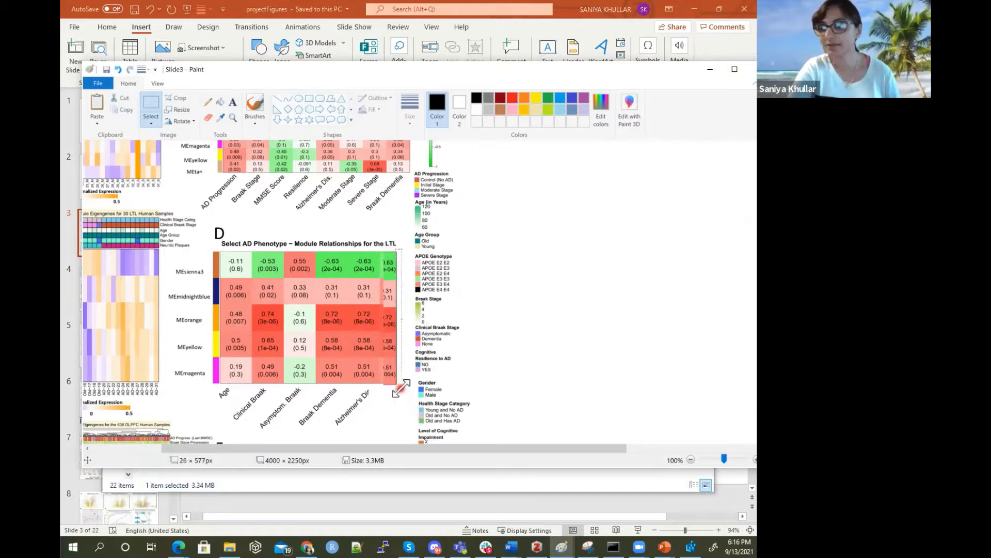
key(Left)
key(Left)
key(Left)
key(Left)
key(Left)
key(Left)
key(Left)
key(Left)
key(Left)
key(Left)
key(Left)
key(Left)
key(Left)
key(Left)
key(Left)
key(Left)
key(Left)
key(Left)
key(Left)
key(Left)
key(Left)
key(Left)
key(Left)
key(Left)
key(Left)
key(Left)
key(Left)
key(Left)
key(Left)
key(Left)
key(Left)
key(Left)
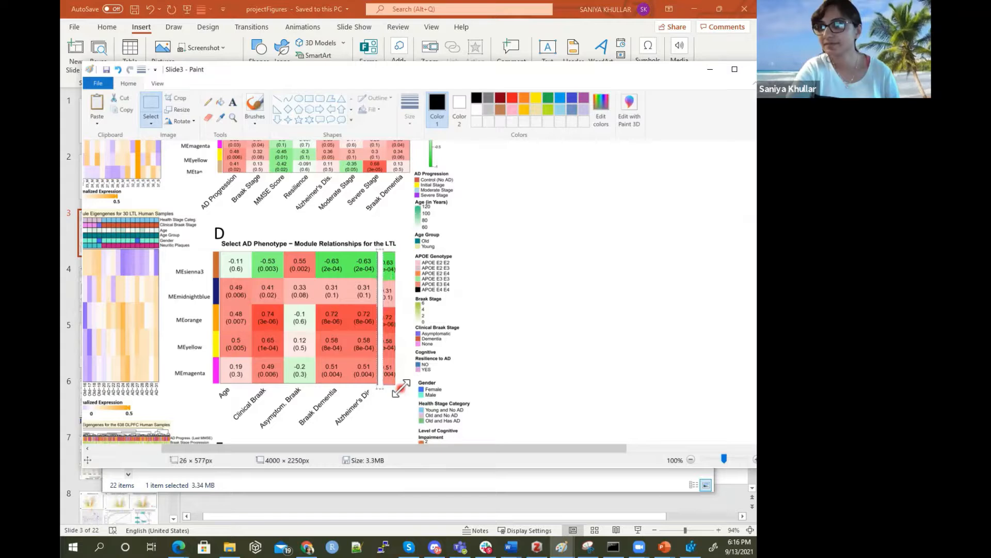
Erase the remaining cut-off last column of the panel D heatmap with a selection about 122 × 572 px.
click(413, 415)
drag(406, 387, 379, 250)
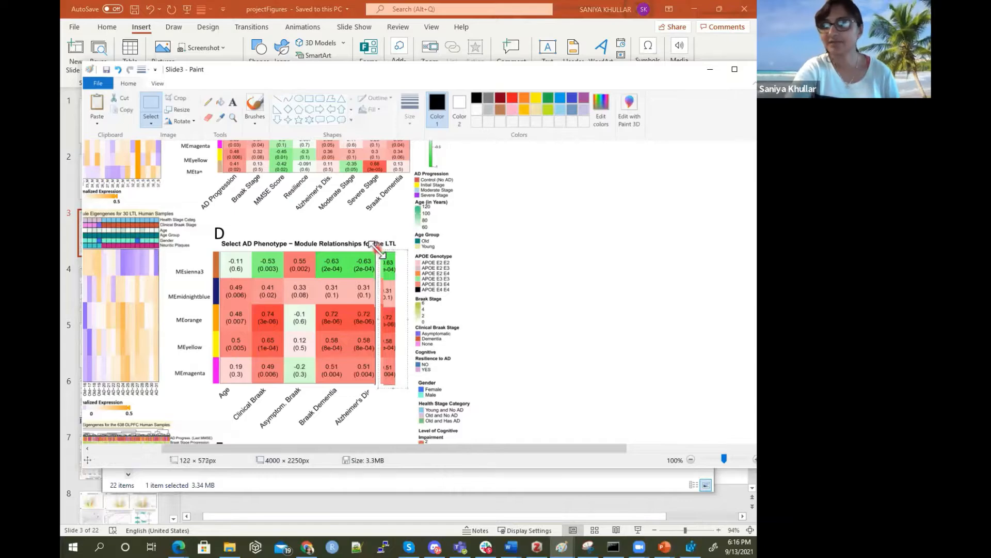
key(Delete)
Trim the blank area beside the figure by narrowing the canvas to 2040 × 2250 px.
scroll(372, 336, down, 1)
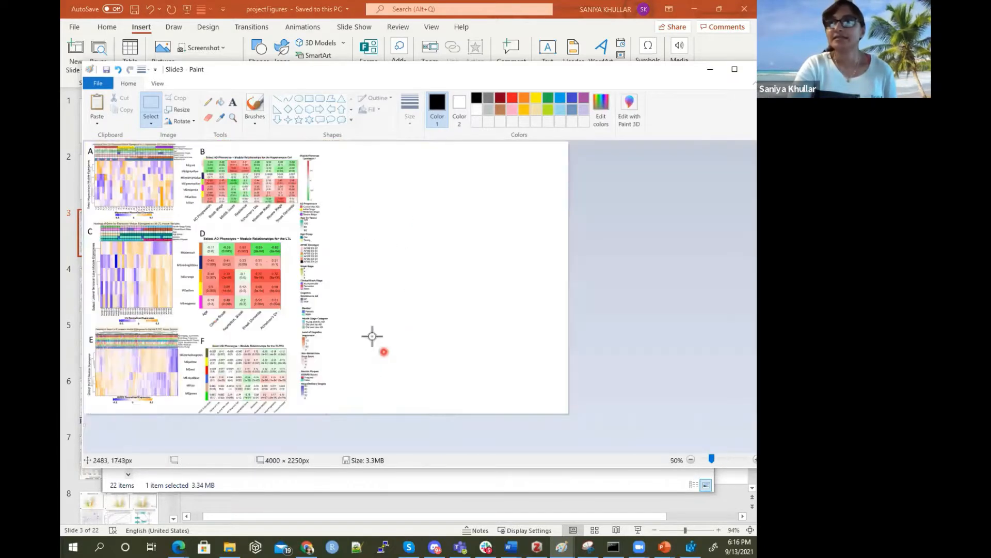
drag(570, 276, 330, 287)
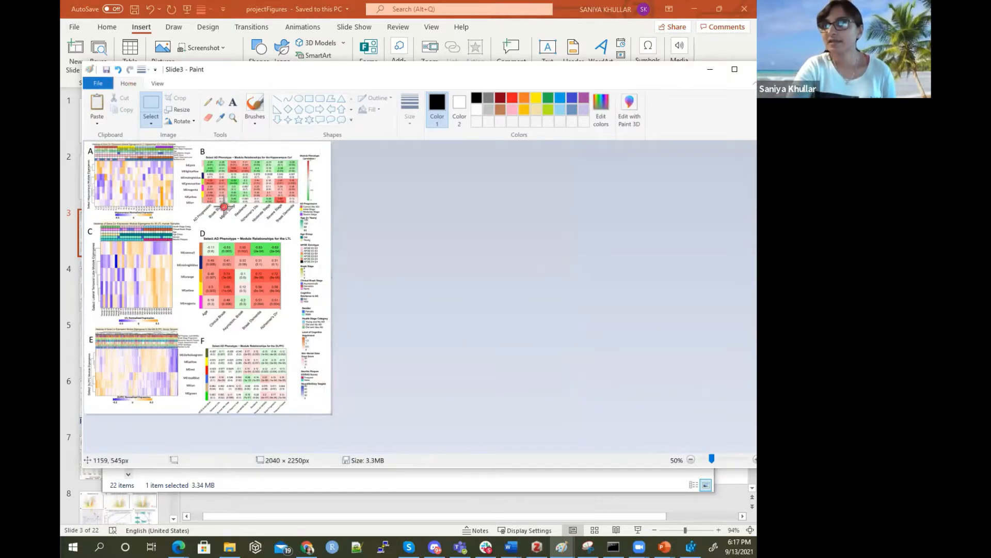
scroll(224, 207, up, 3)
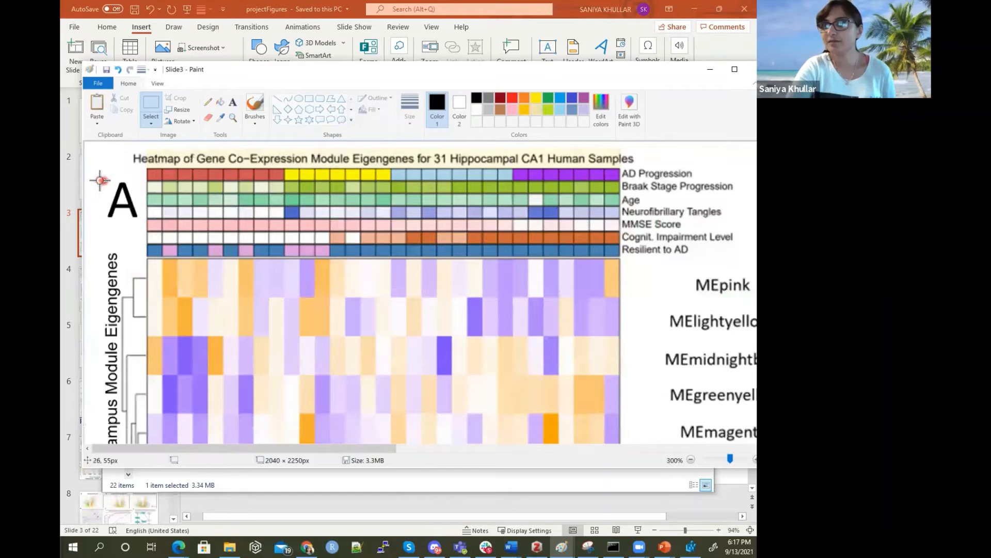
drag(101, 179, 129, 204)
drag(160, 237, 139, 239)
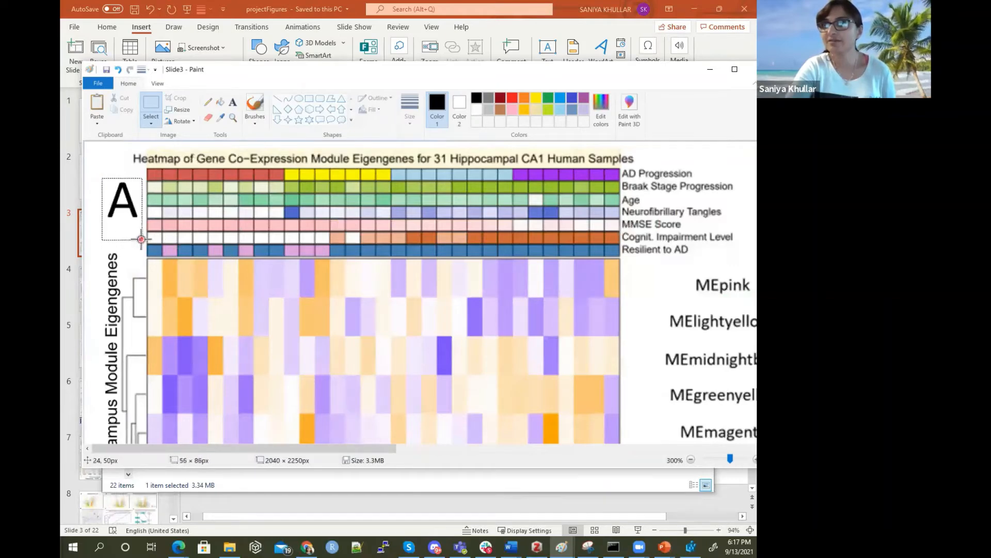
click(305, 280)
scroll(305, 281, down, 2)
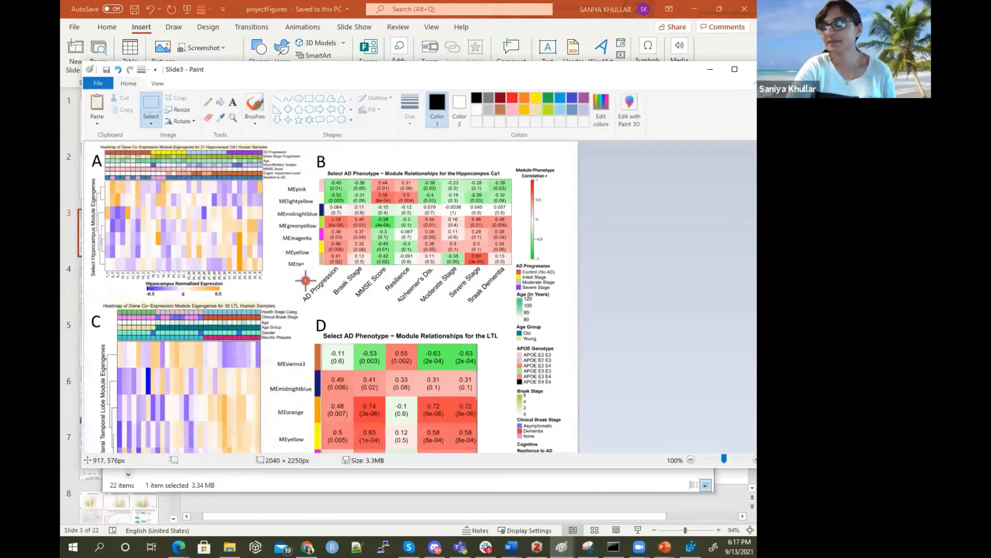
Erase the clipped "MEtan" row label beside the panel B heatmap with a selection about 94 × 25 px.
scroll(288, 263, up, 2)
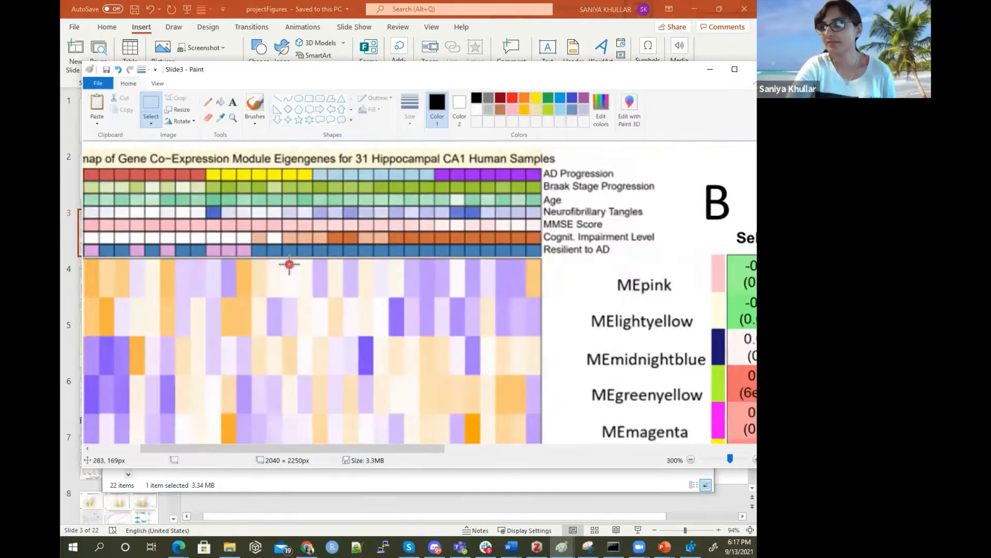
scroll(288, 263, down, 5)
scroll(288, 264, right, 3)
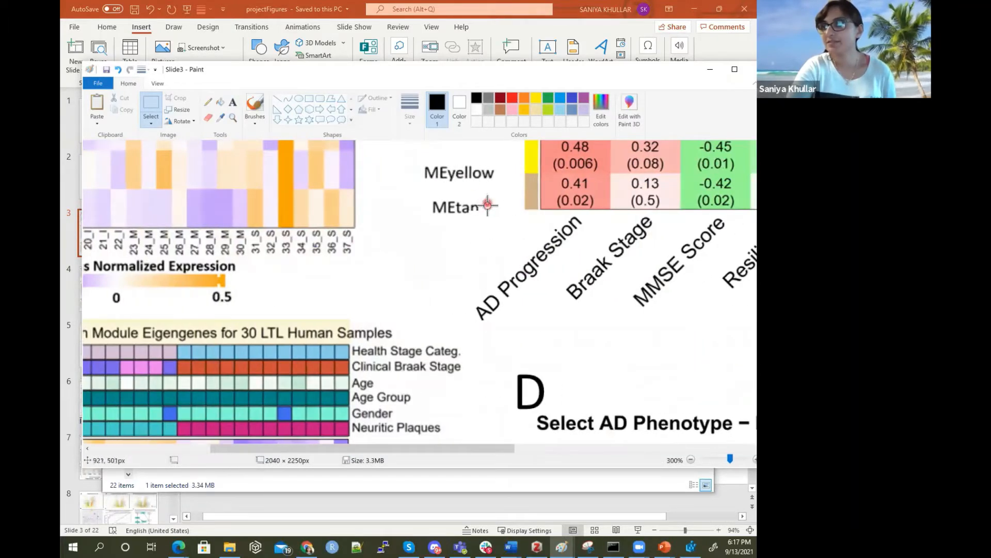
drag(488, 212, 418, 194)
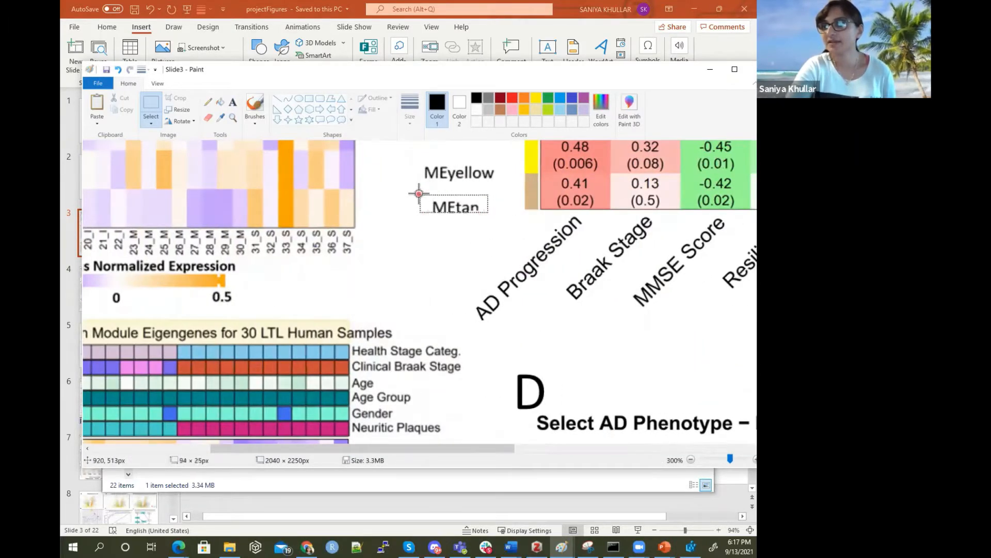
key(Delete)
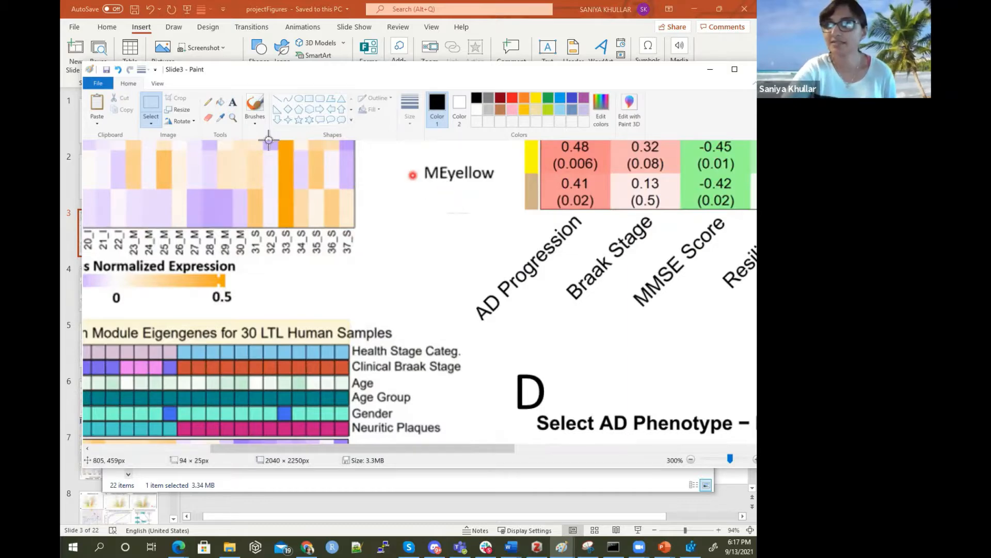
Add the text label "MEtan" beneath the MEyellow row label beside the panel B heatmap.
click(233, 102)
click(428, 189)
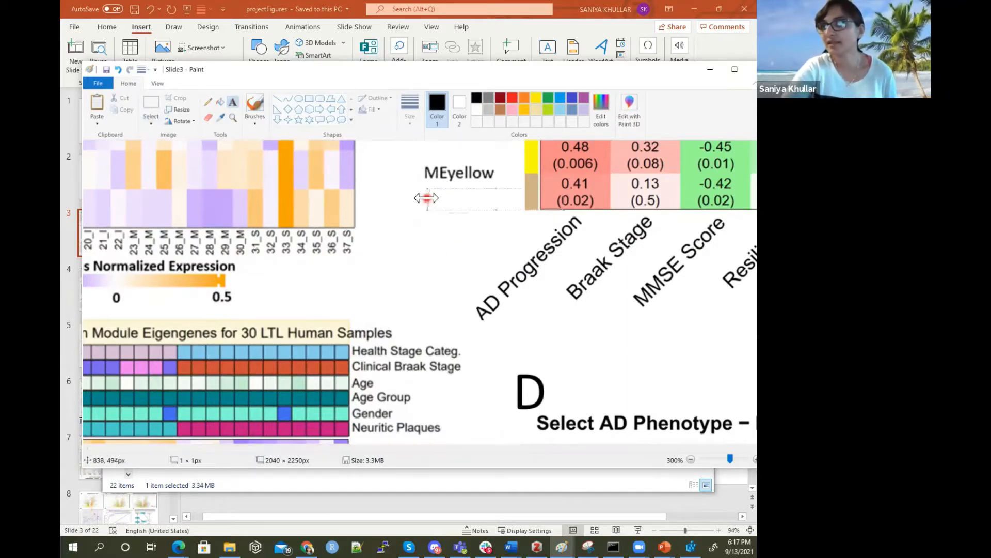
text(M)
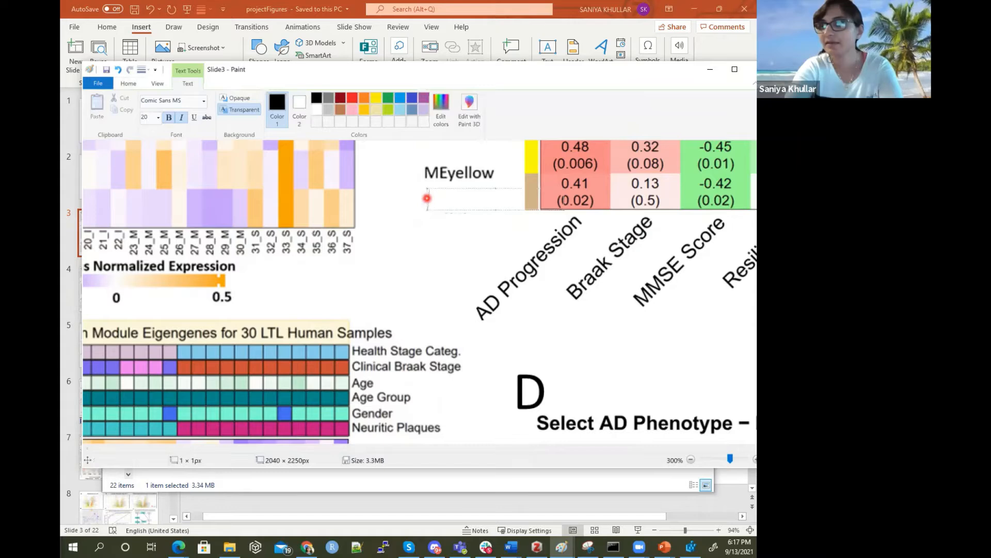
text(E)
Set the font of the whole MEtan label to Arial at size 8.
key(ctrl+a)
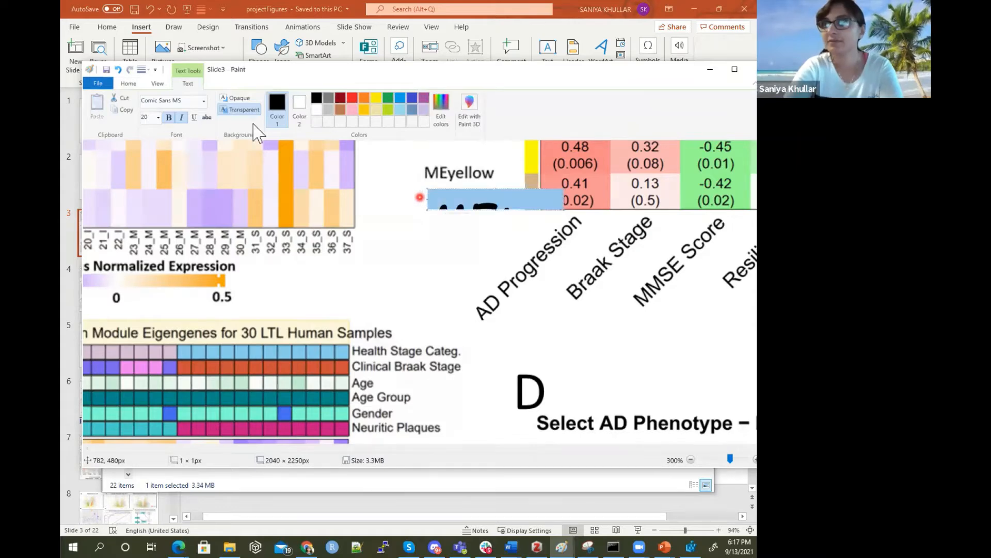
click(149, 118)
text(12)
key(Return)
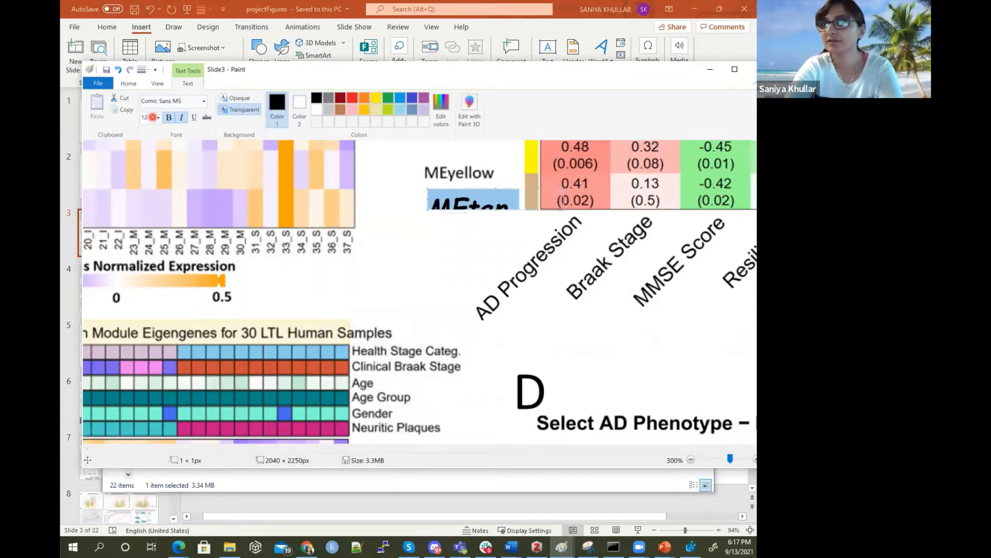
click(151, 101)
text(Arial)
key(Return)
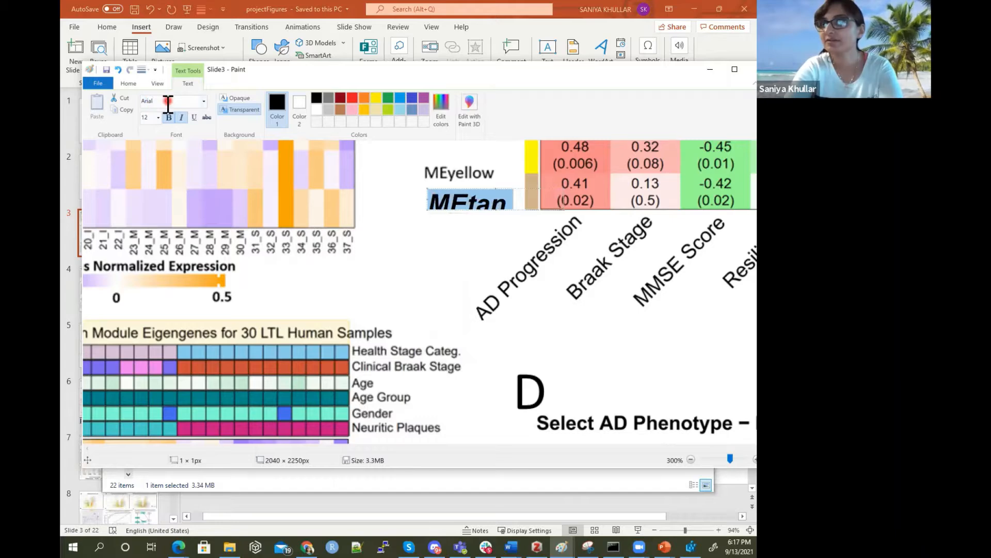
click(146, 116)
key(Return)
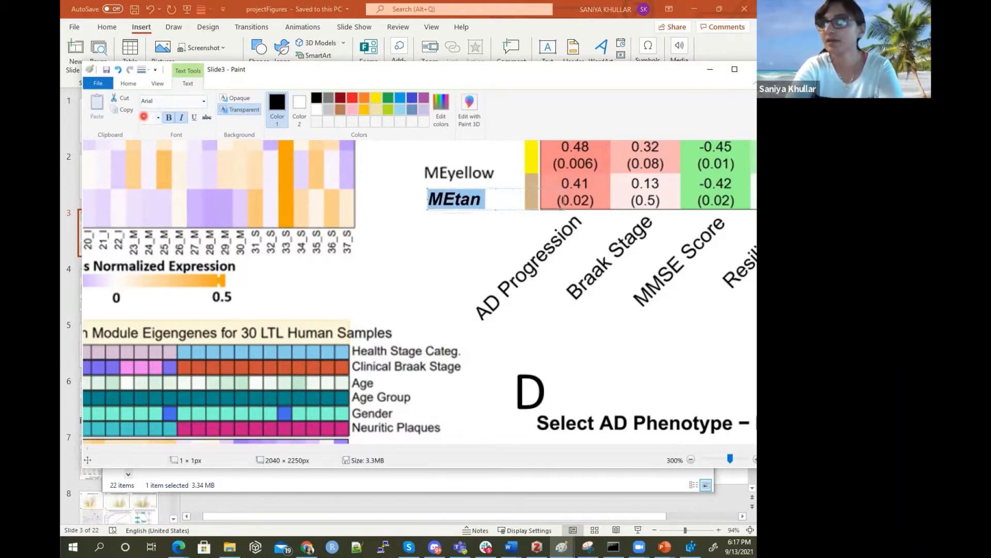
Remove the italic and bold formatting from the MEtan label and commit the text to the image.
click(181, 117)
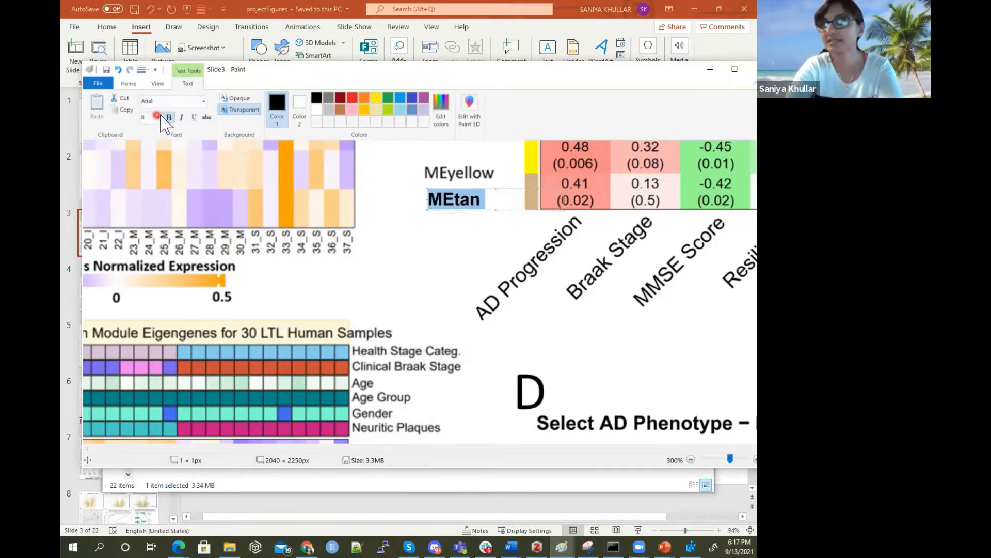
click(170, 117)
click(506, 207)
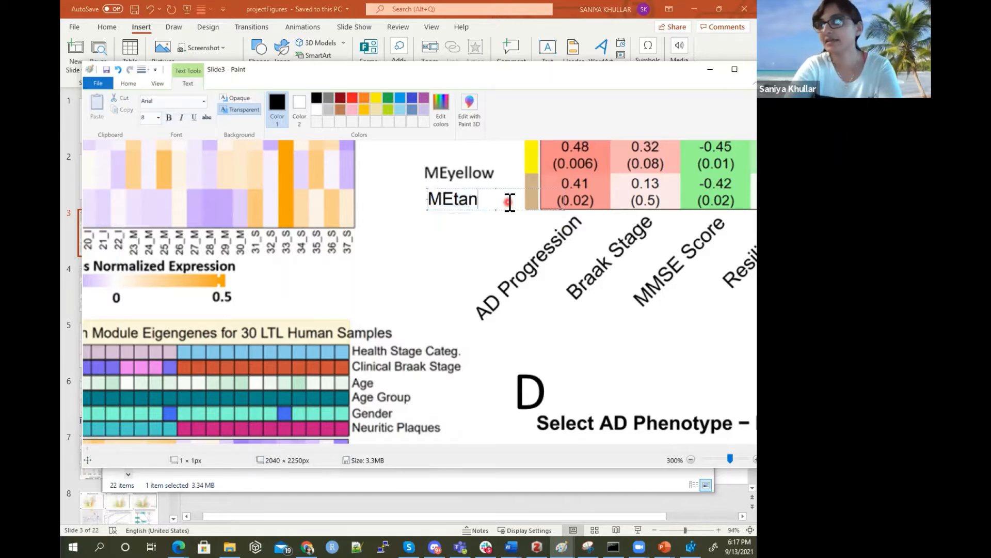
click(512, 228)
Save the edited Slide3 image and close it in Paint.
scroll(512, 228, up, 3)
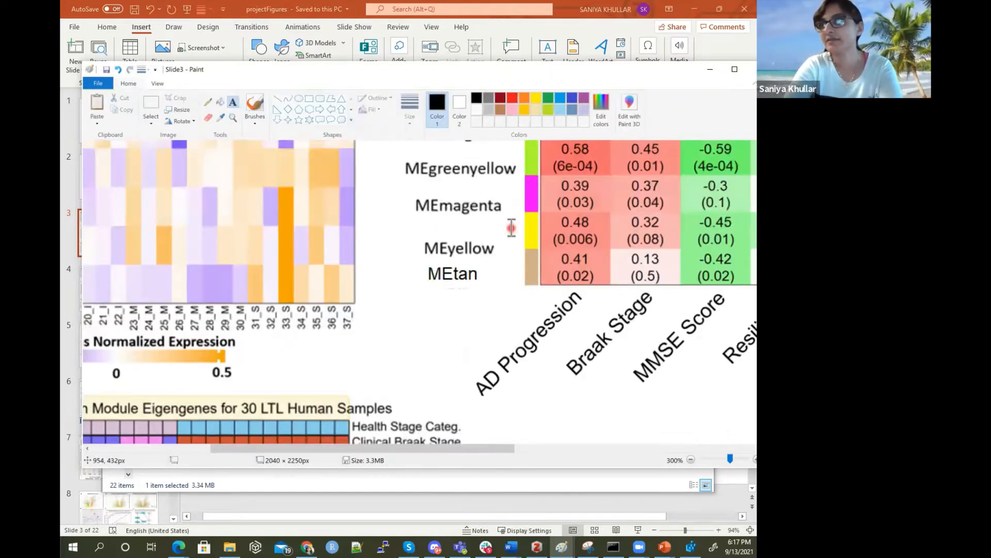
scroll(511, 228, up, 10)
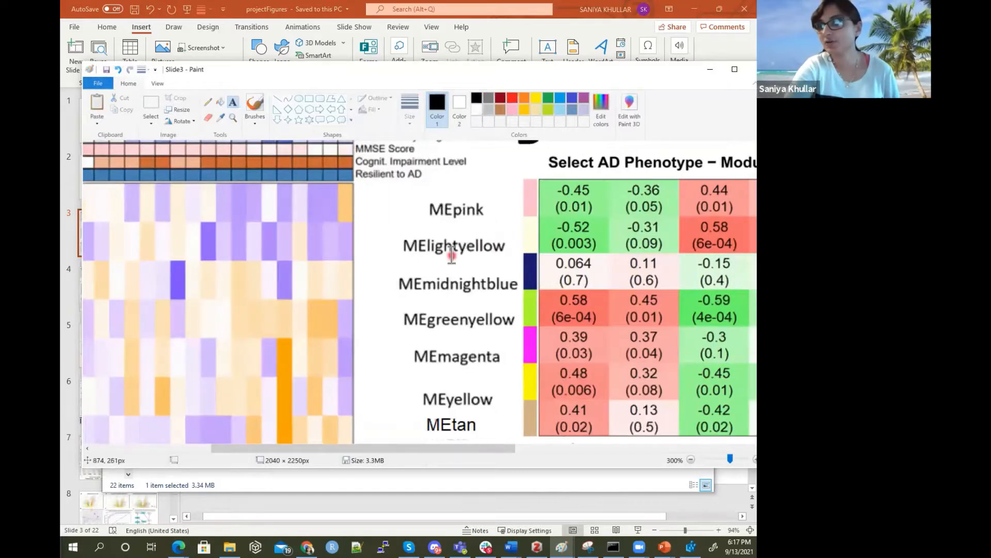
click(106, 70)
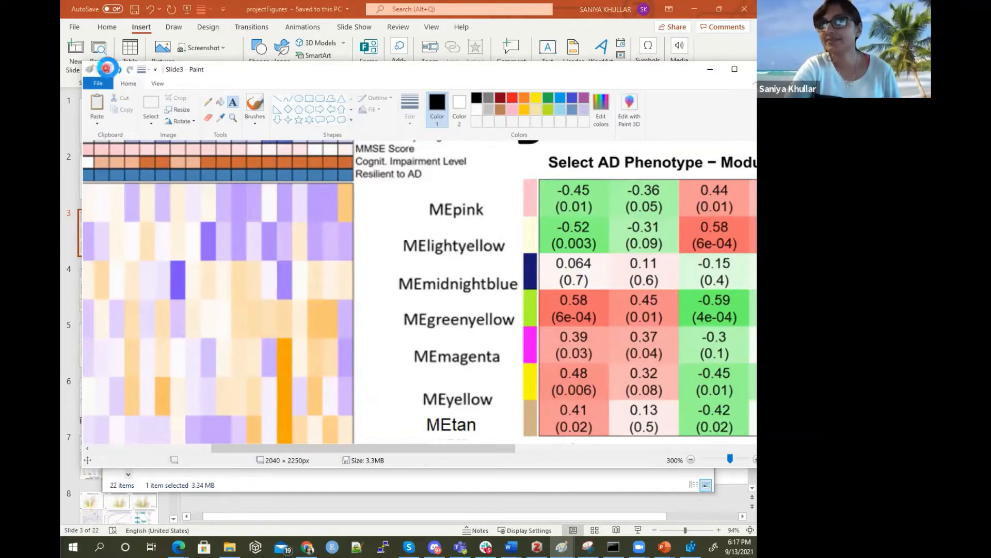
click(371, 488)
click(408, 401)
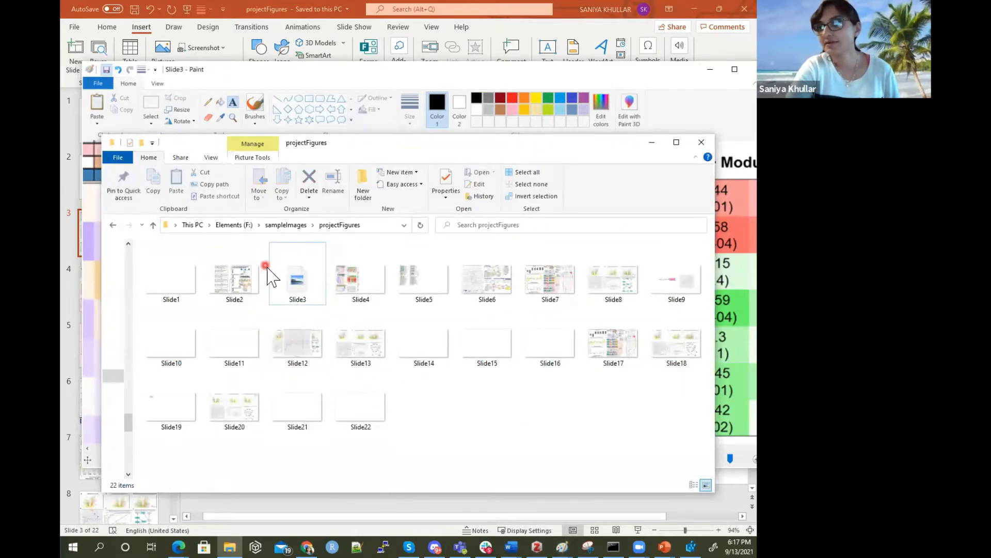
click(651, 71)
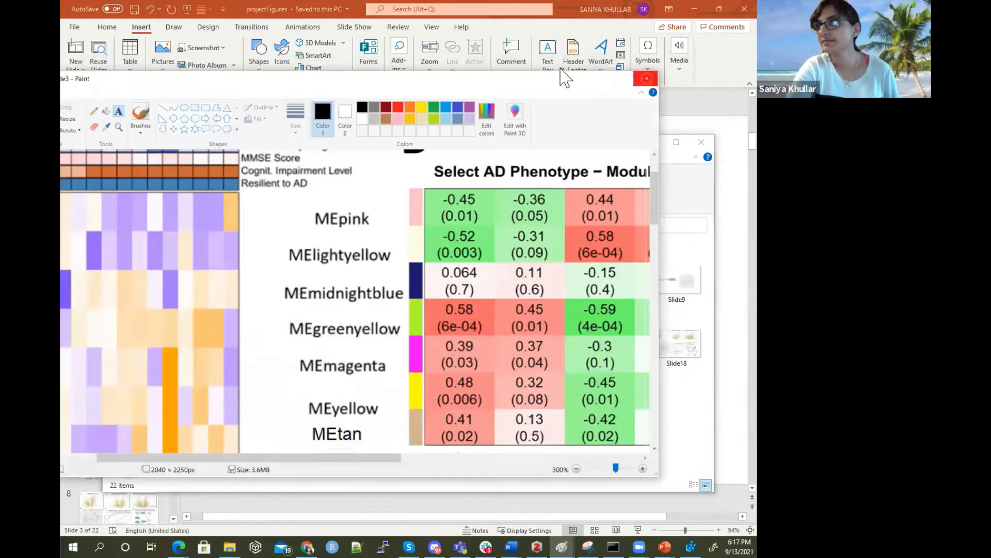
click(644, 77)
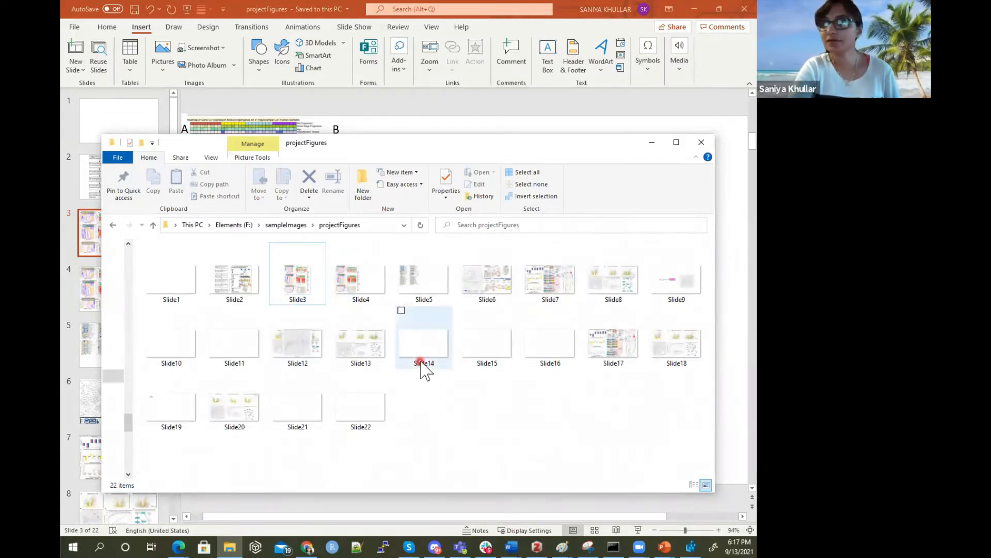
View the file properties of Slide4 in the projectFigures folder.
right_click(363, 295)
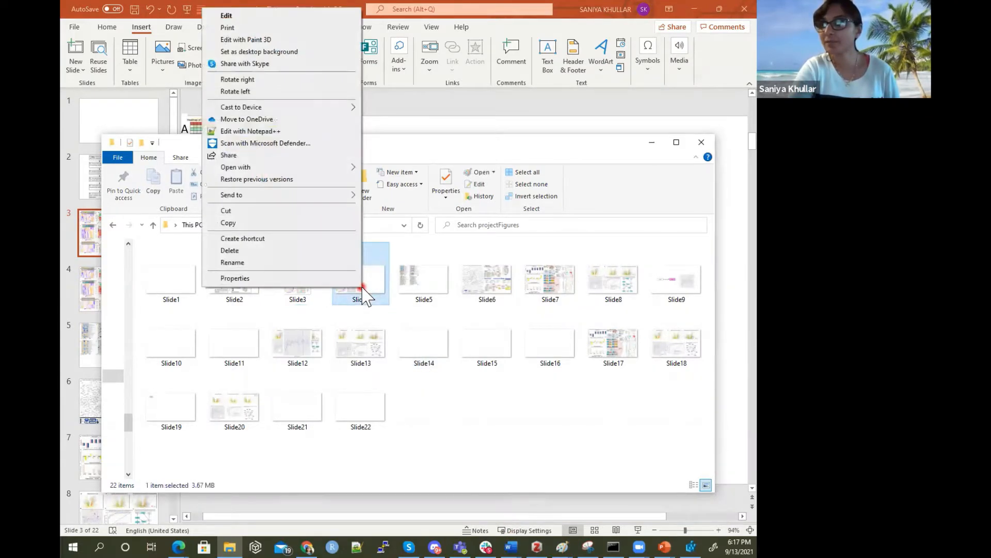
click(321, 278)
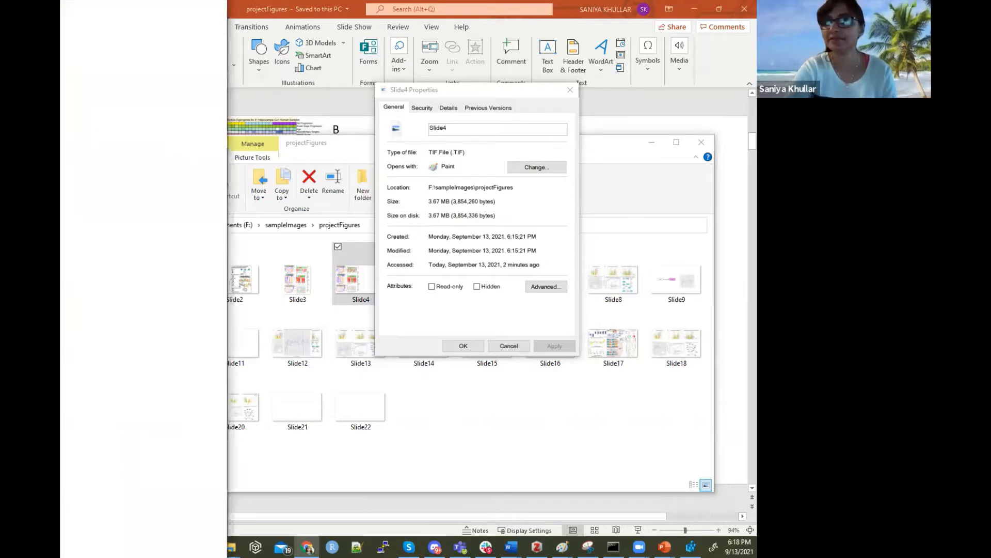
Switch to the tiff2pdf.com converter in Chrome and open the file chooser for uploading TIFF images.
click(308, 547)
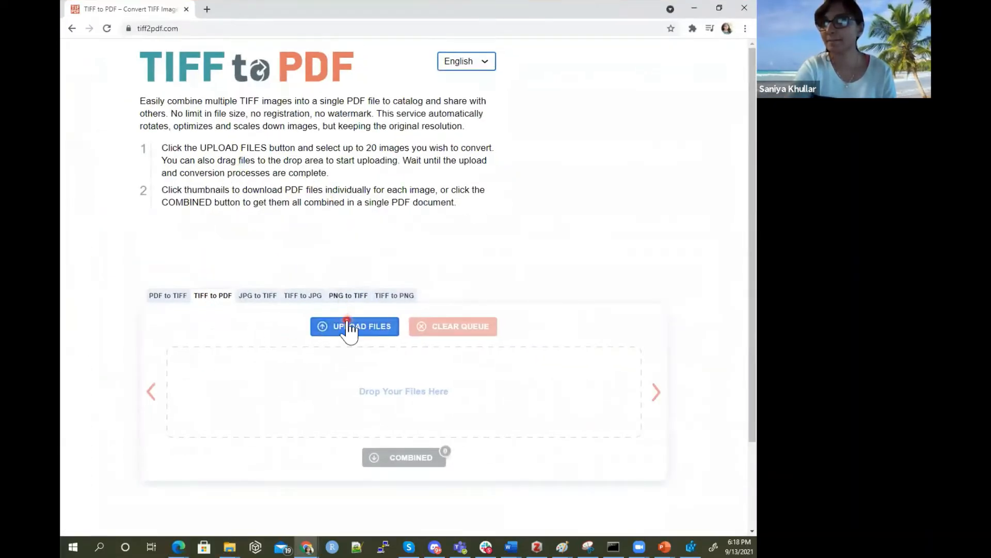
click(347, 322)
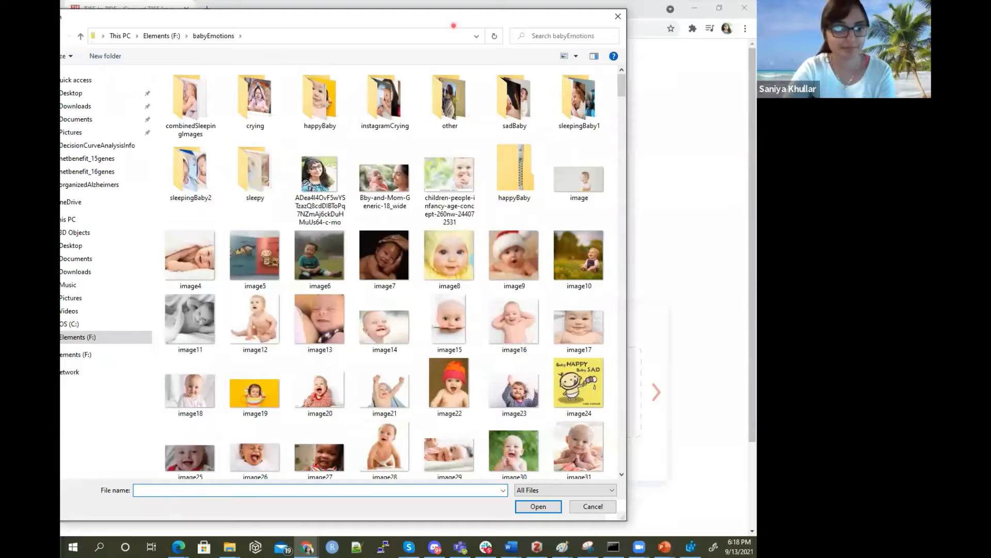
drag(453, 26, 61, 30)
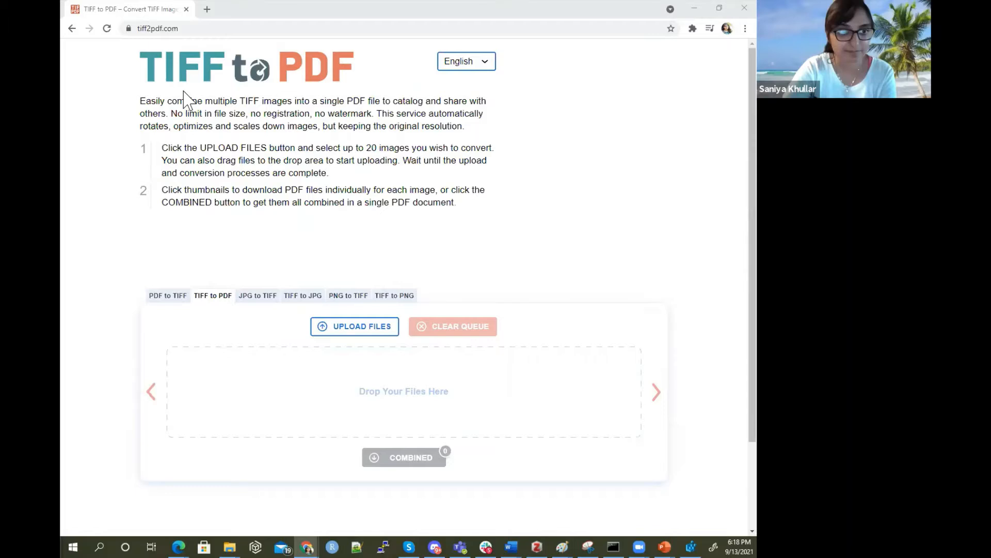
Select Slide2, Slide3 and Slide4 in the projectFigures folder for upload, leaving out Slide5.
drag(209, 110, 365, 113)
ctrl+click(419, 118)
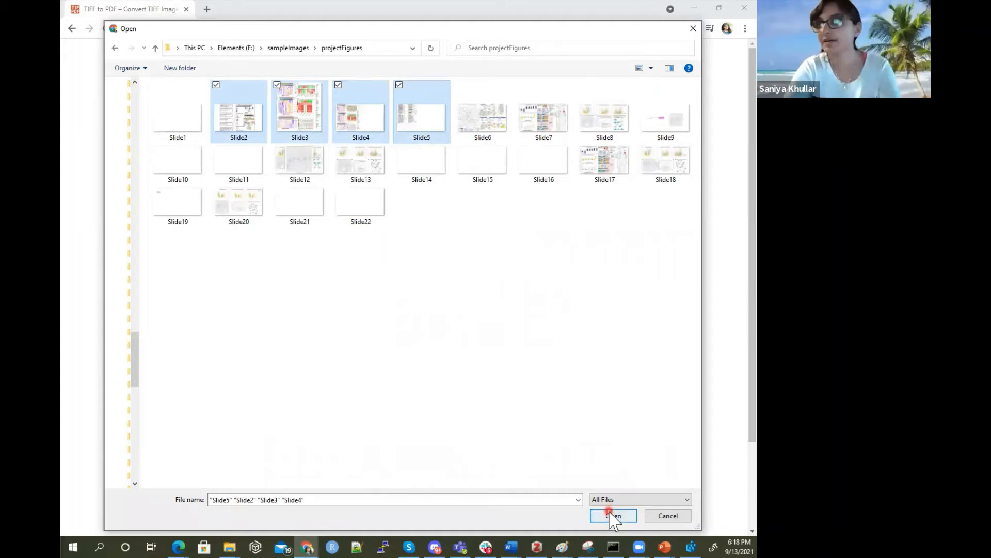
ctrl+click(422, 118)
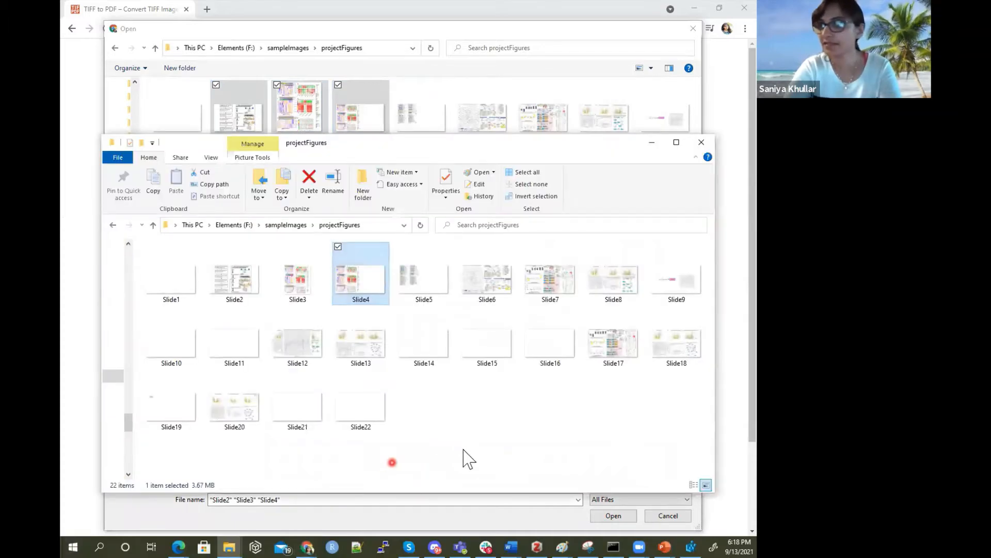
Open Slide5 from the projectFigures folder in Paint.
click(434, 288)
right_click(434, 287)
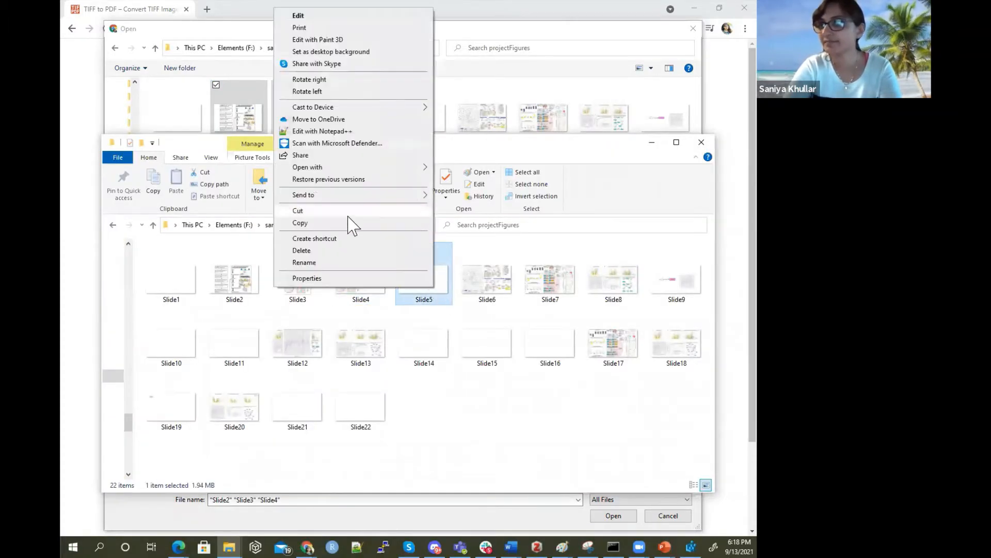
mouse_move(352, 168)
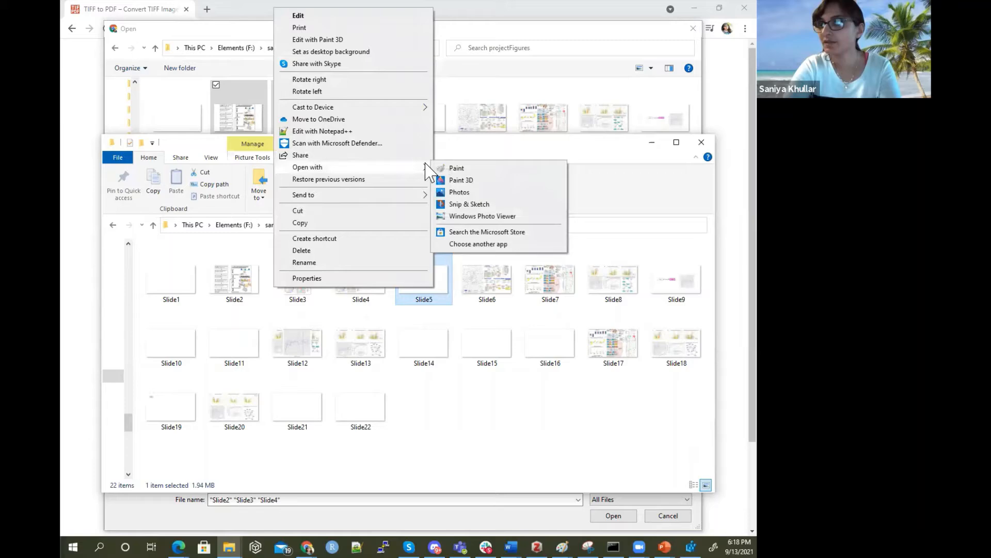
click(449, 177)
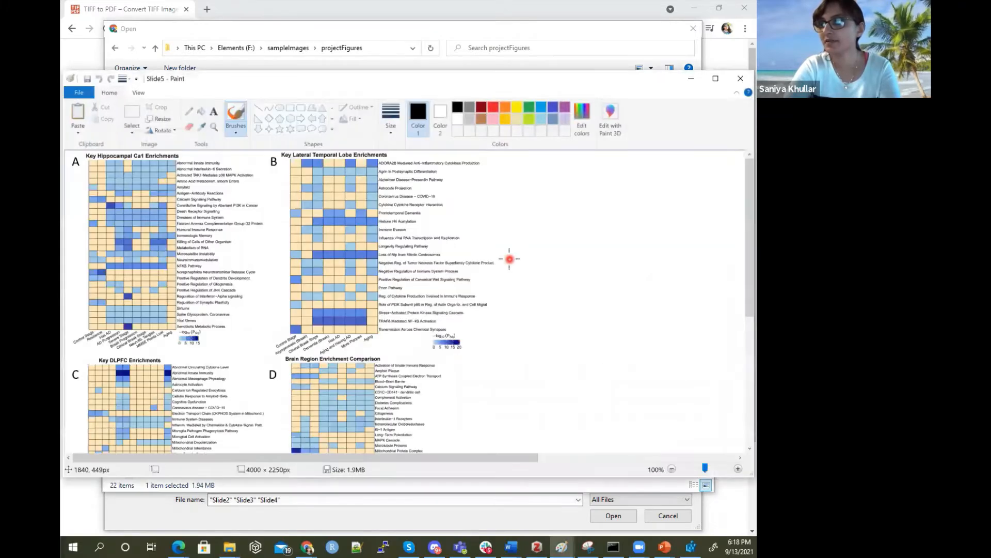
Trim the blank area around the Slide5 figure by reducing the canvas to 1834 × 1676 px, and save it.
scroll(509, 259, down, 5)
scroll(510, 259, down, 2)
scroll(509, 259, down, 1)
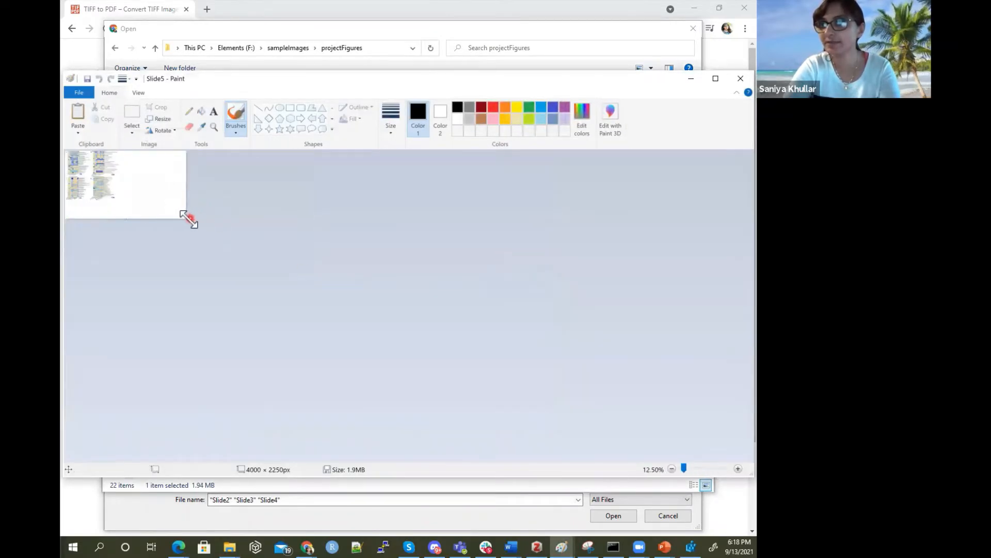
drag(186, 215, 127, 205)
scroll(132, 207, up, 2)
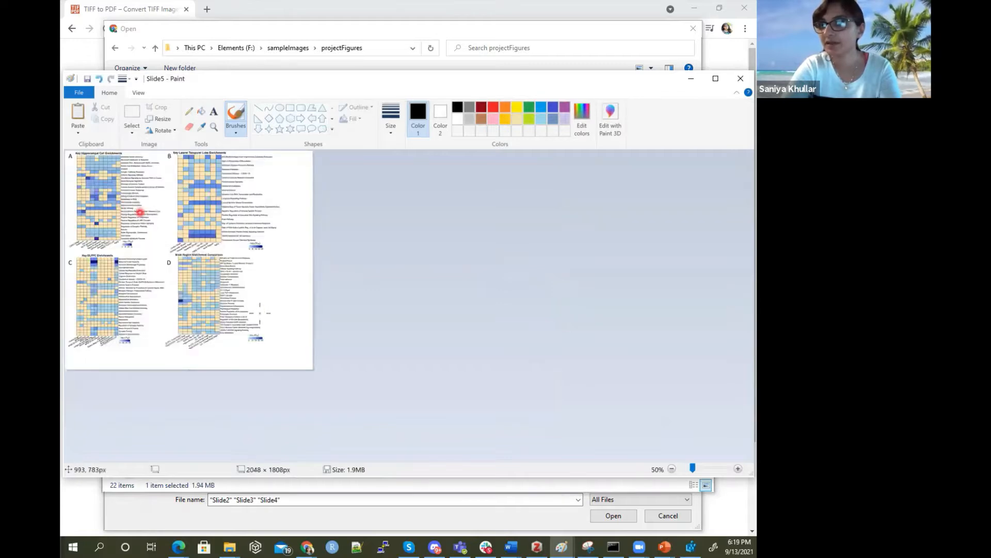
drag(313, 370, 287, 353)
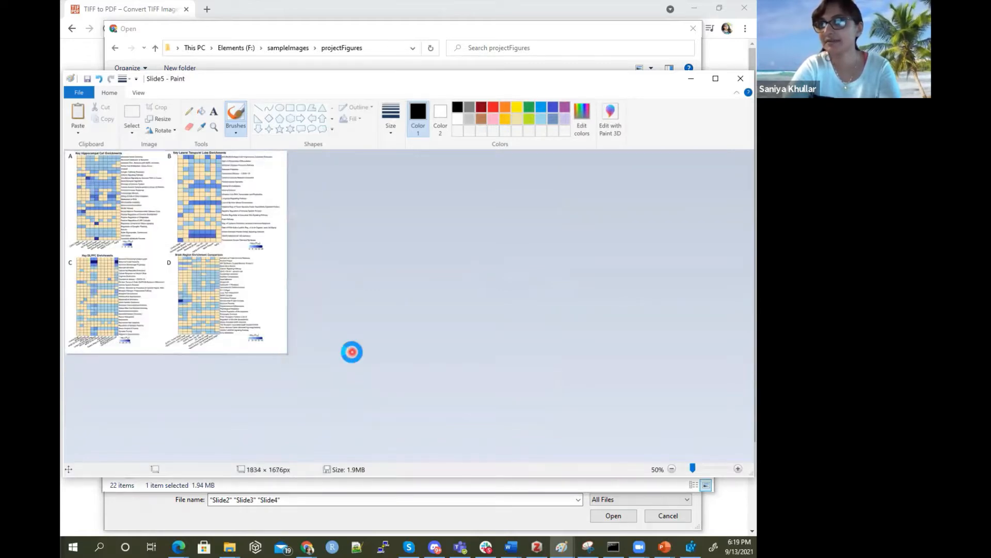
Upload Slide2, Slide3, Slide5 and Slide6 from the projectFigures folder to the TIFF to PDF converter in Chrome.
click(493, 38)
click(482, 222)
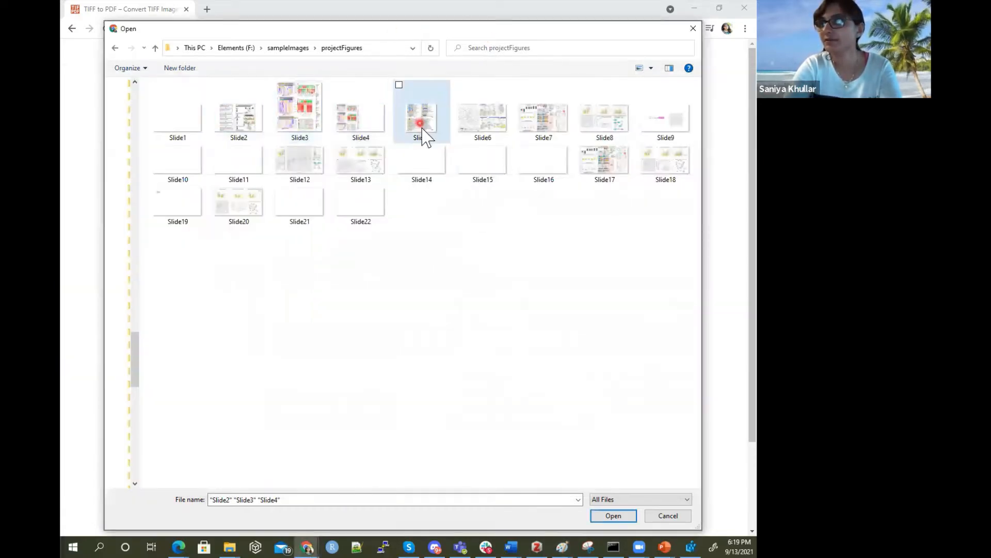
click(432, 126)
ctrl+click(300, 116)
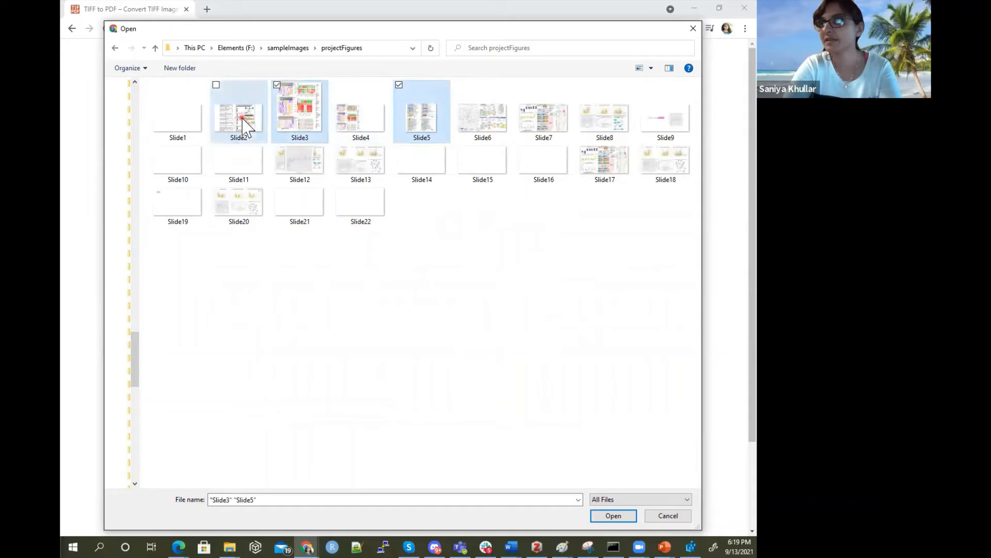
ctrl+click(238, 119)
ctrl+click(467, 113)
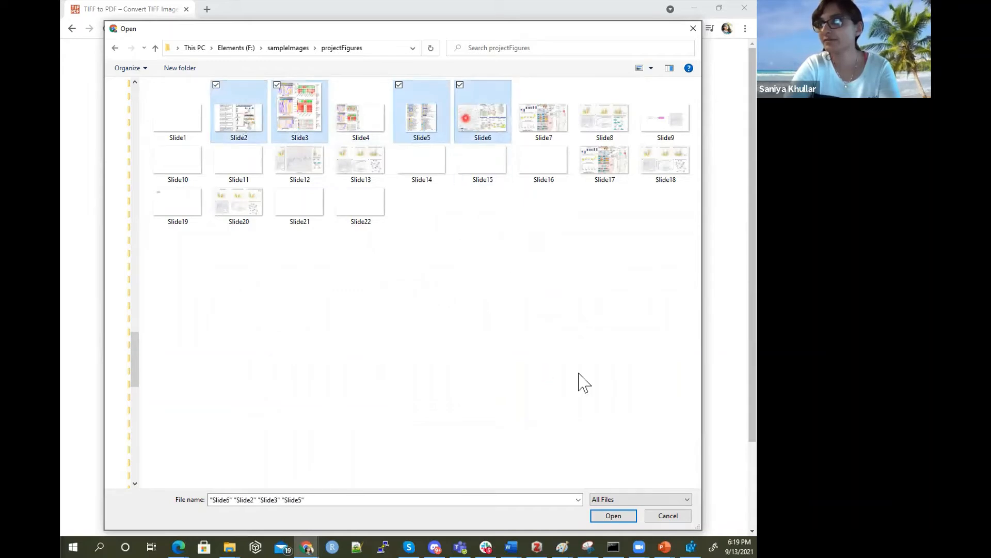
click(610, 515)
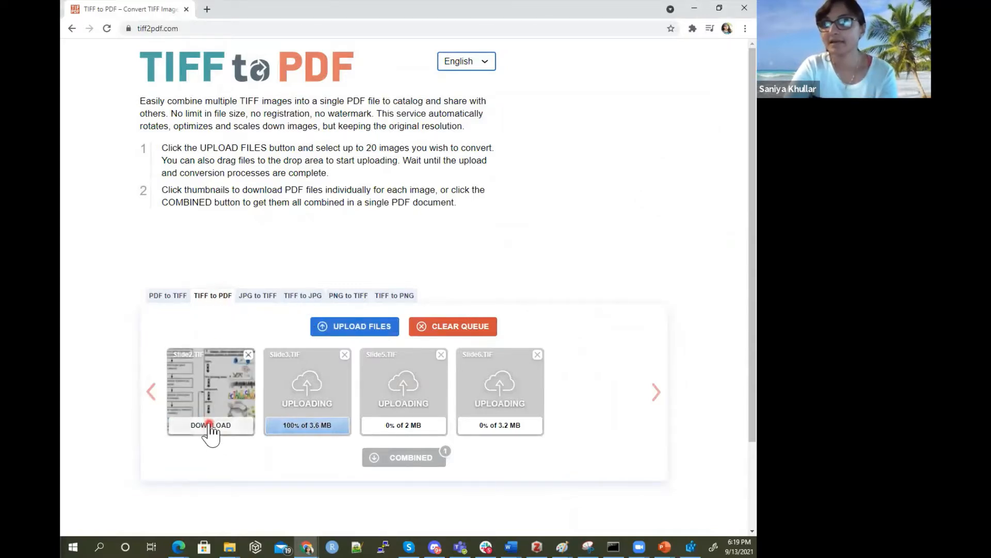
Download the converted PDFs of Slide2 and Slide3, and open the Slide3 PDF.
click(209, 425)
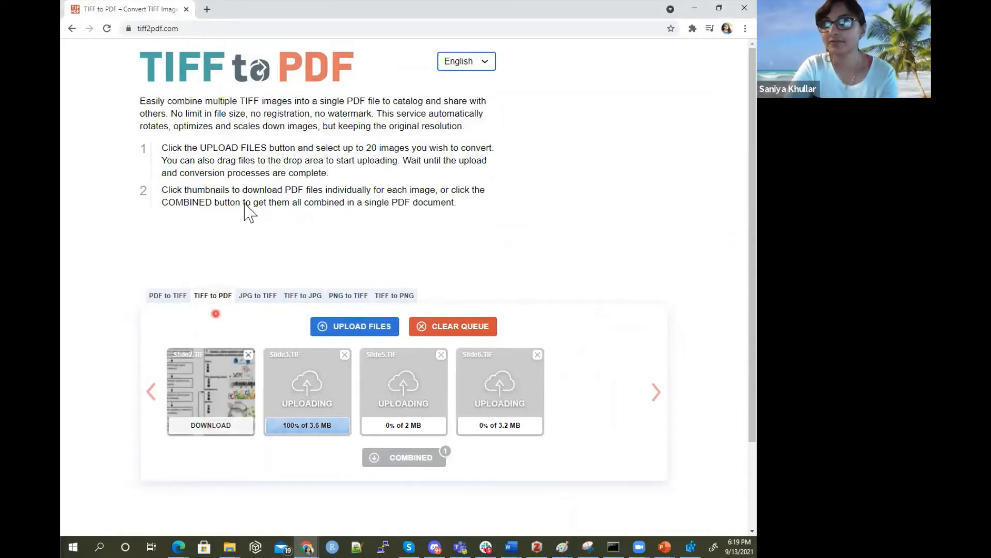
click(301, 428)
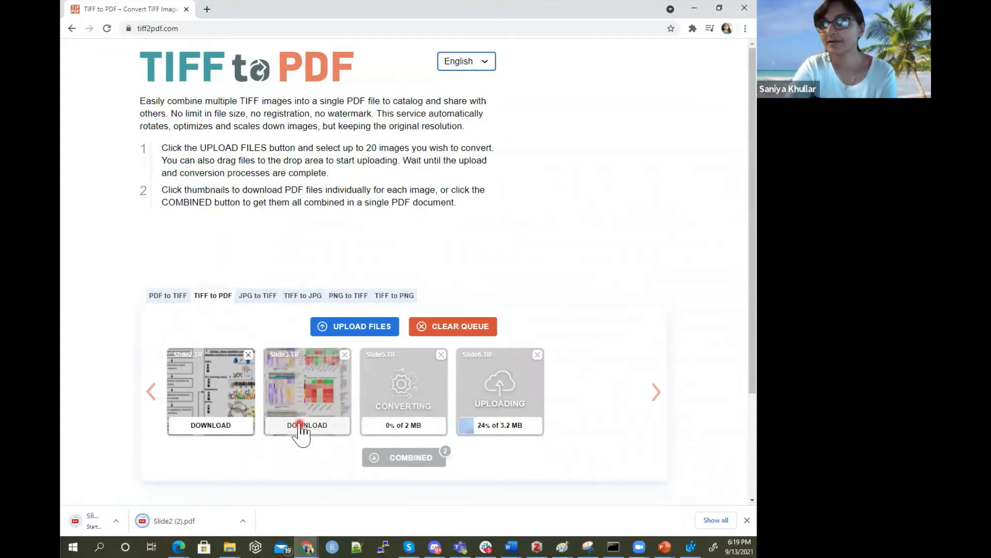
click(96, 521)
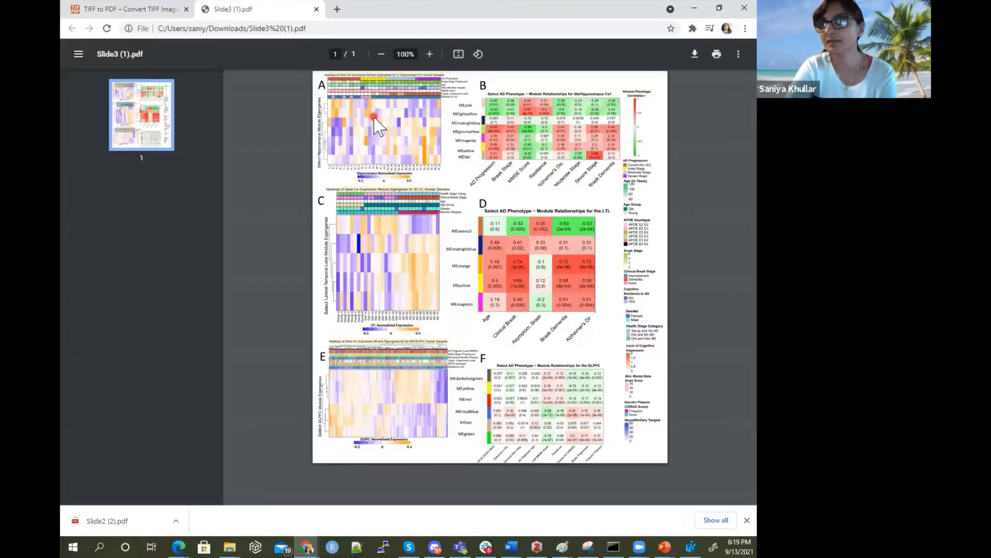
Examine the sharpness of the row labels and heatmap values in panels B and D of the Slide3 PDF.
scroll(375, 124, up, 8)
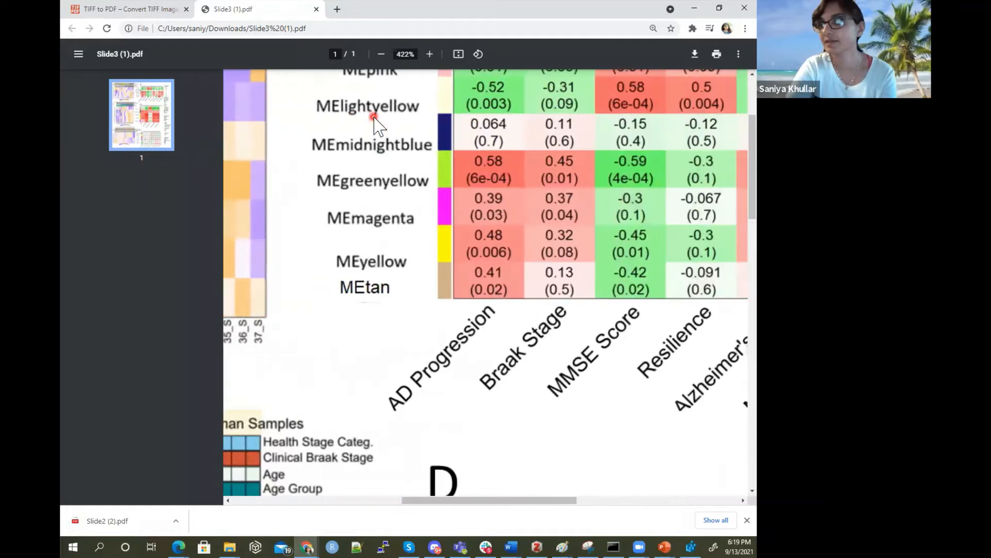
scroll(375, 124, down, 6)
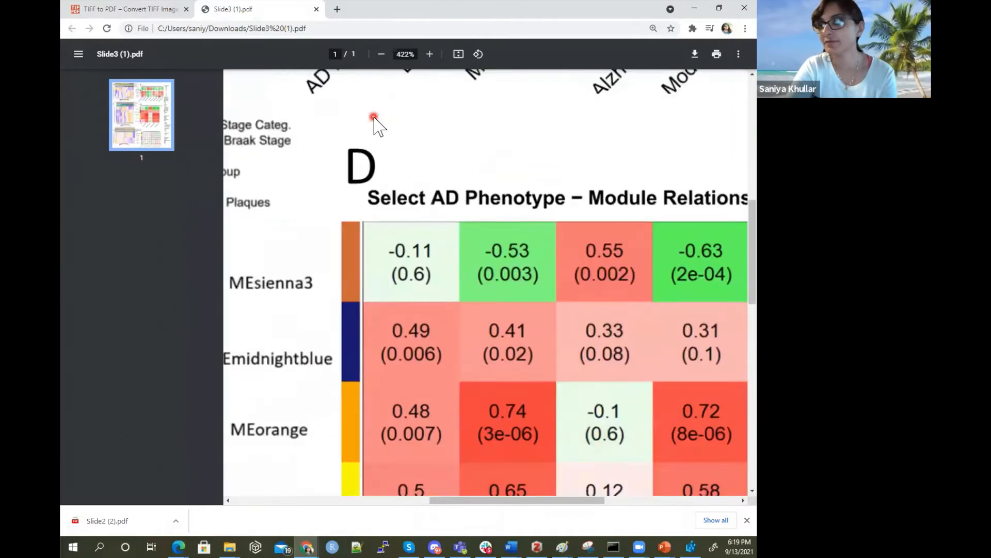
scroll(373, 121, down, 4)
scroll(373, 121, up, 1)
scroll(373, 121, down, 2)
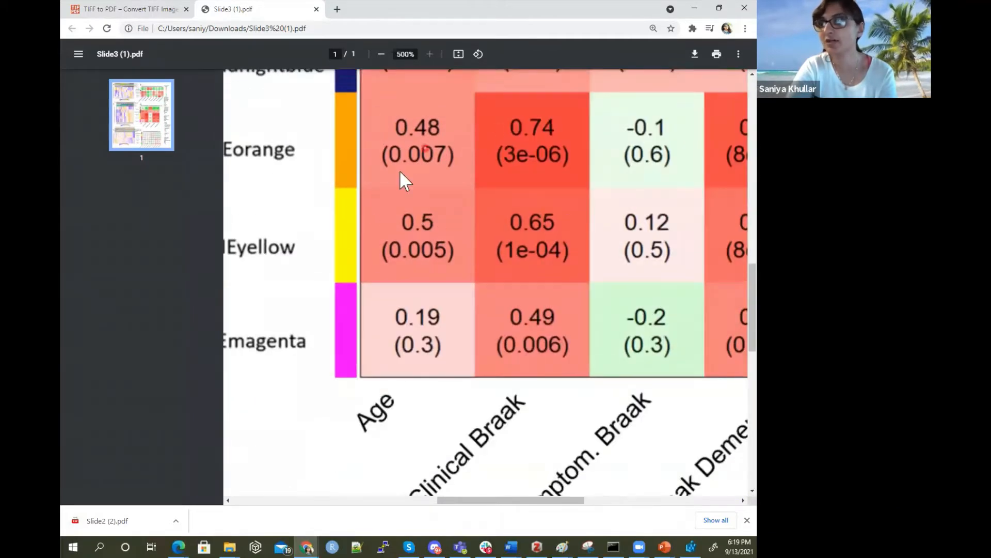